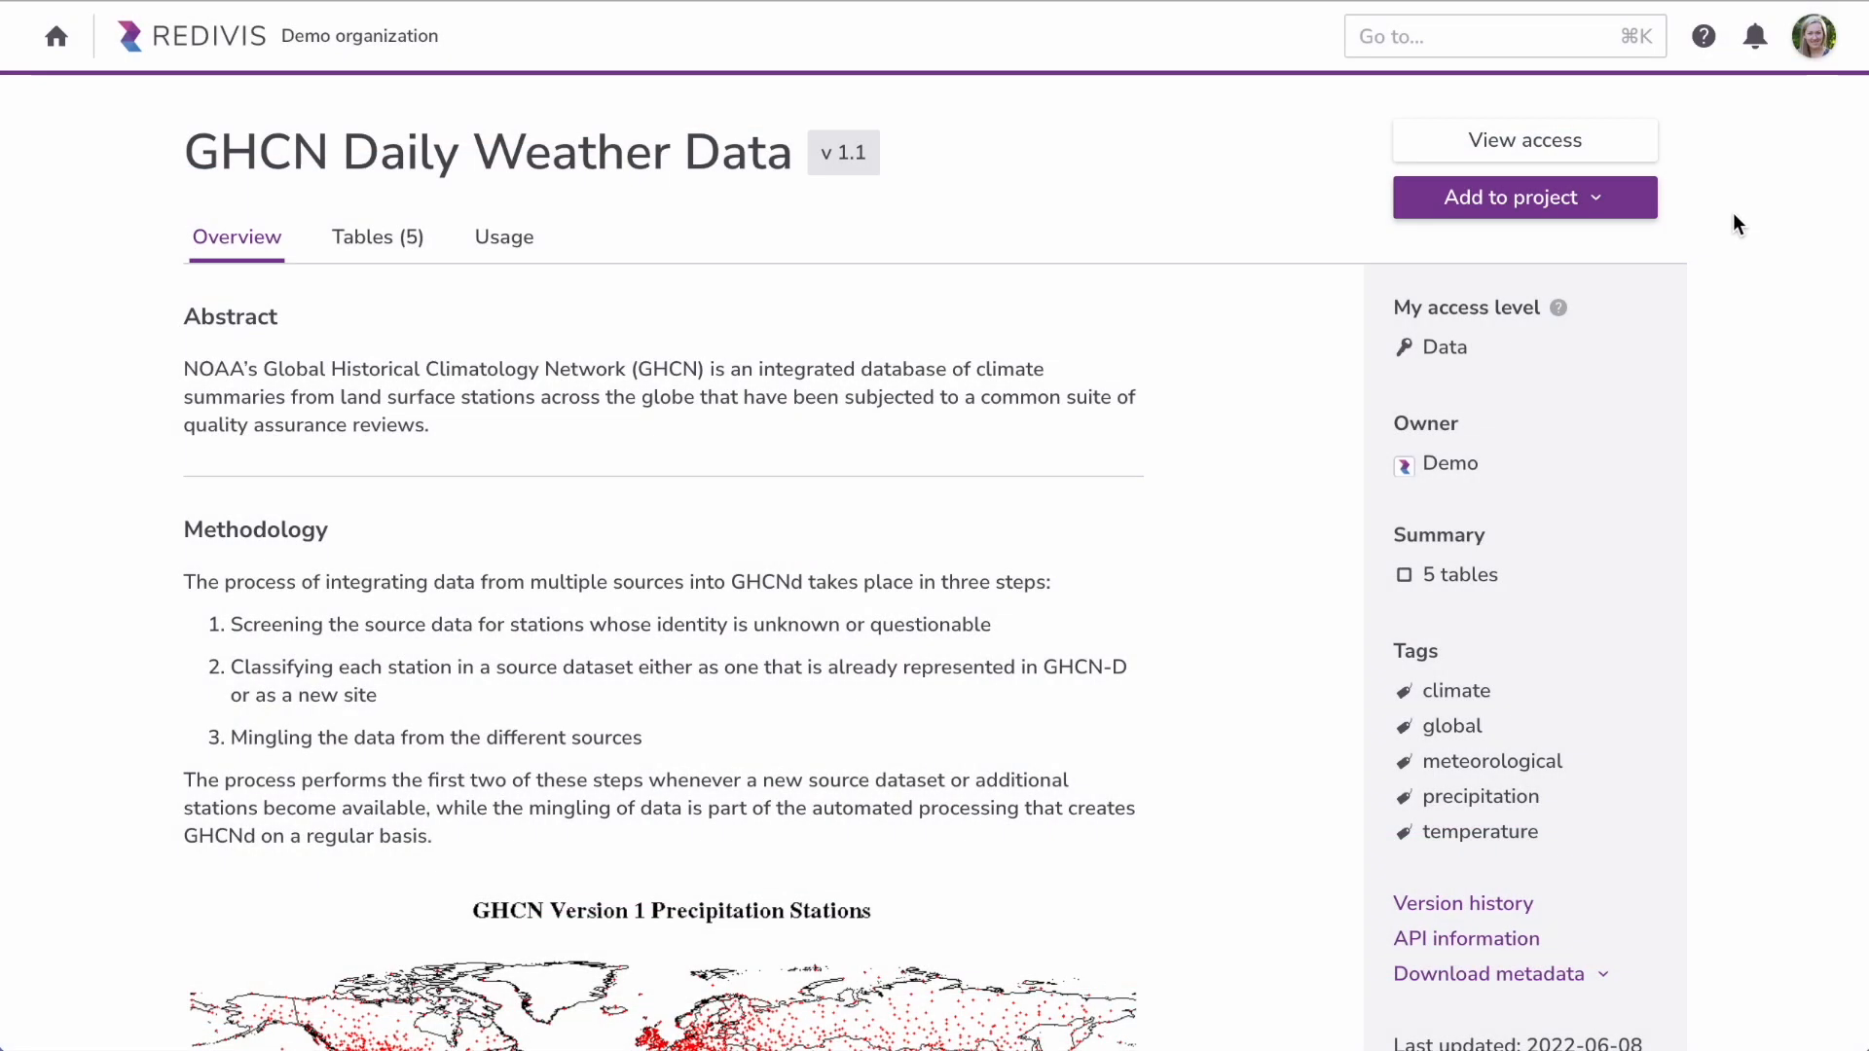
Step: Add the GHCN dataset to a new project named 'Demo project'
left_click(1565, 205)
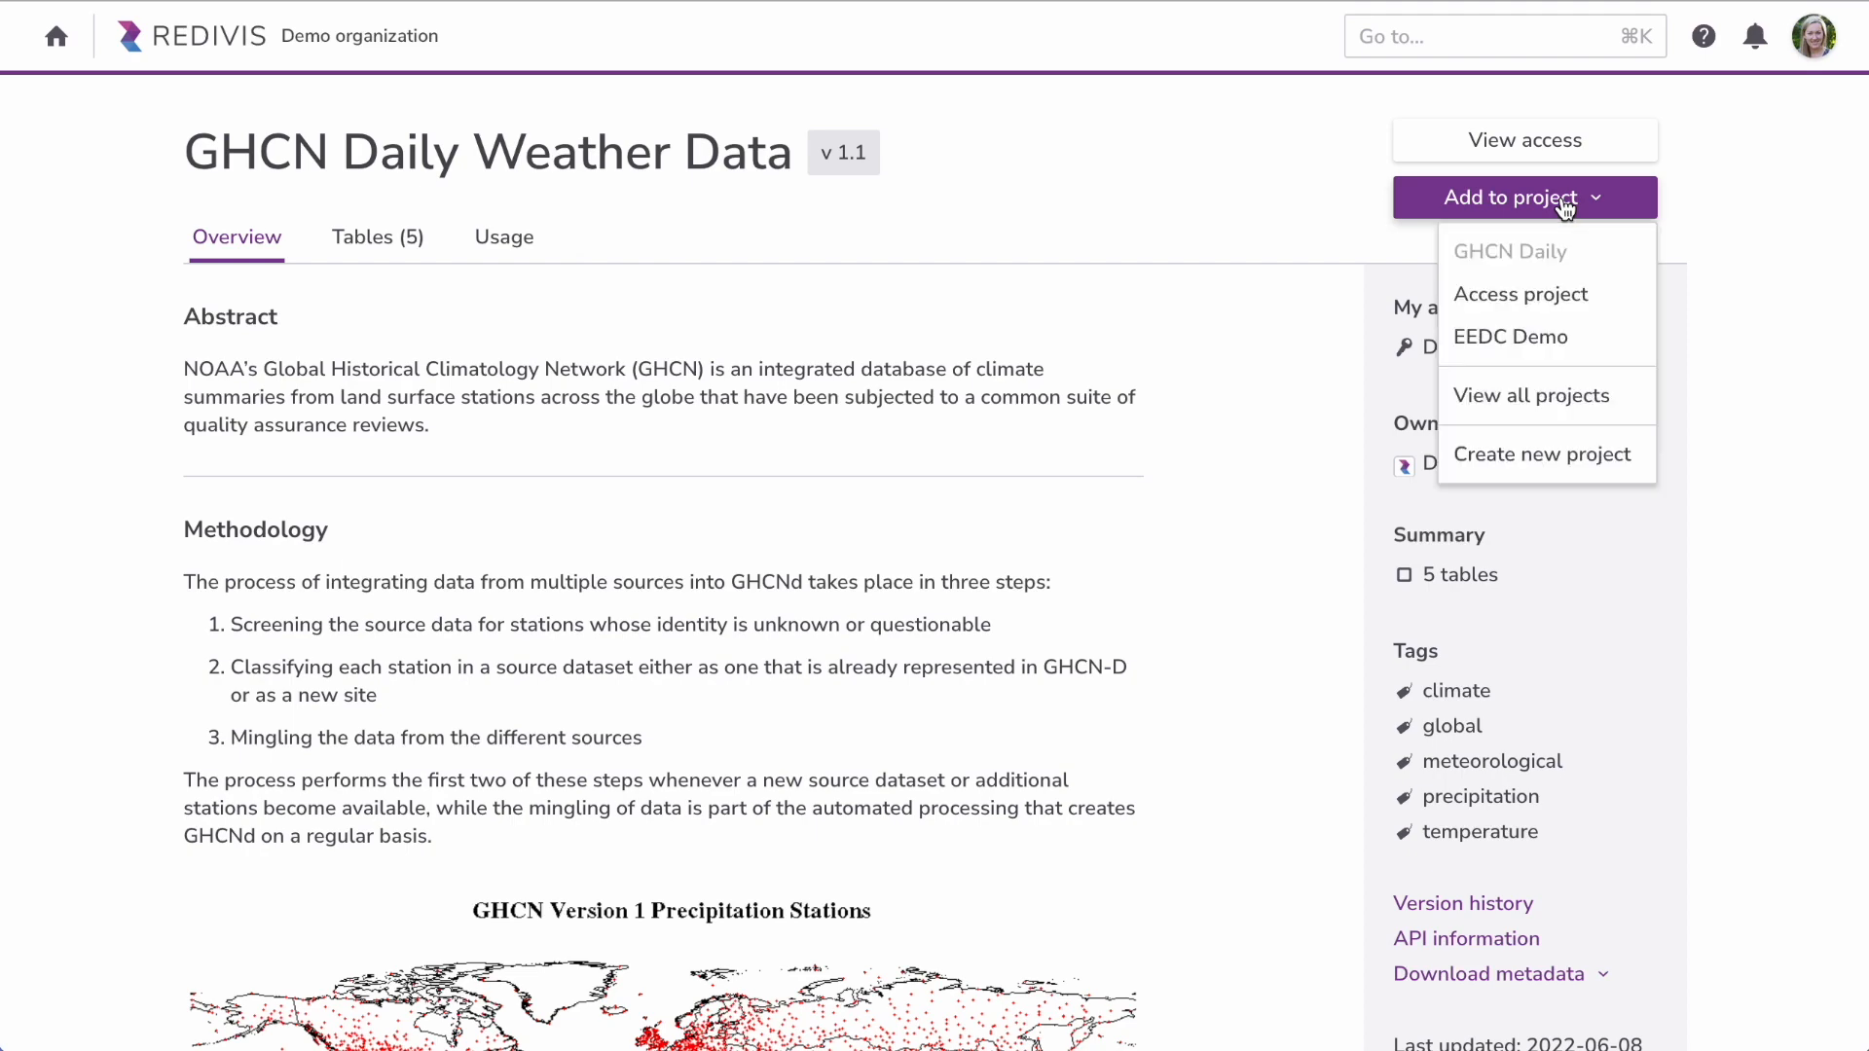
left_click(1556, 452)
type("De")
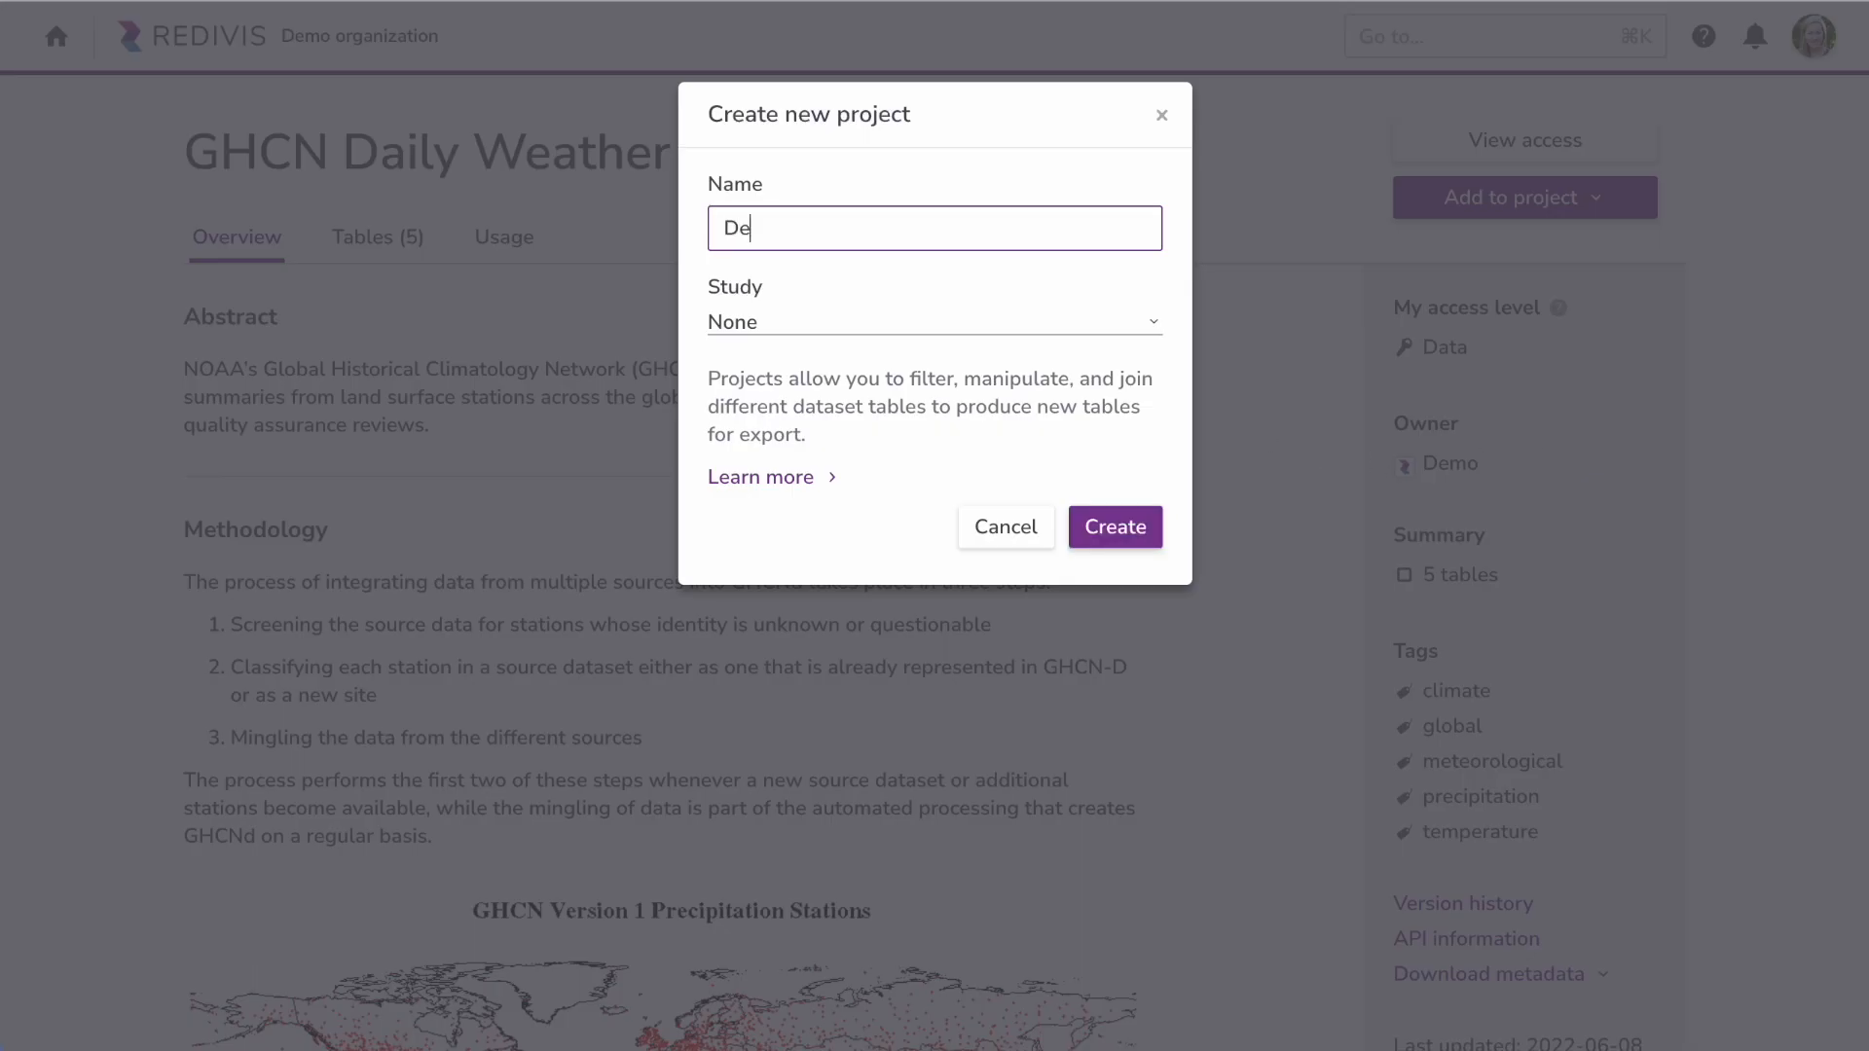
type("mo proj")
left_click(1129, 529)
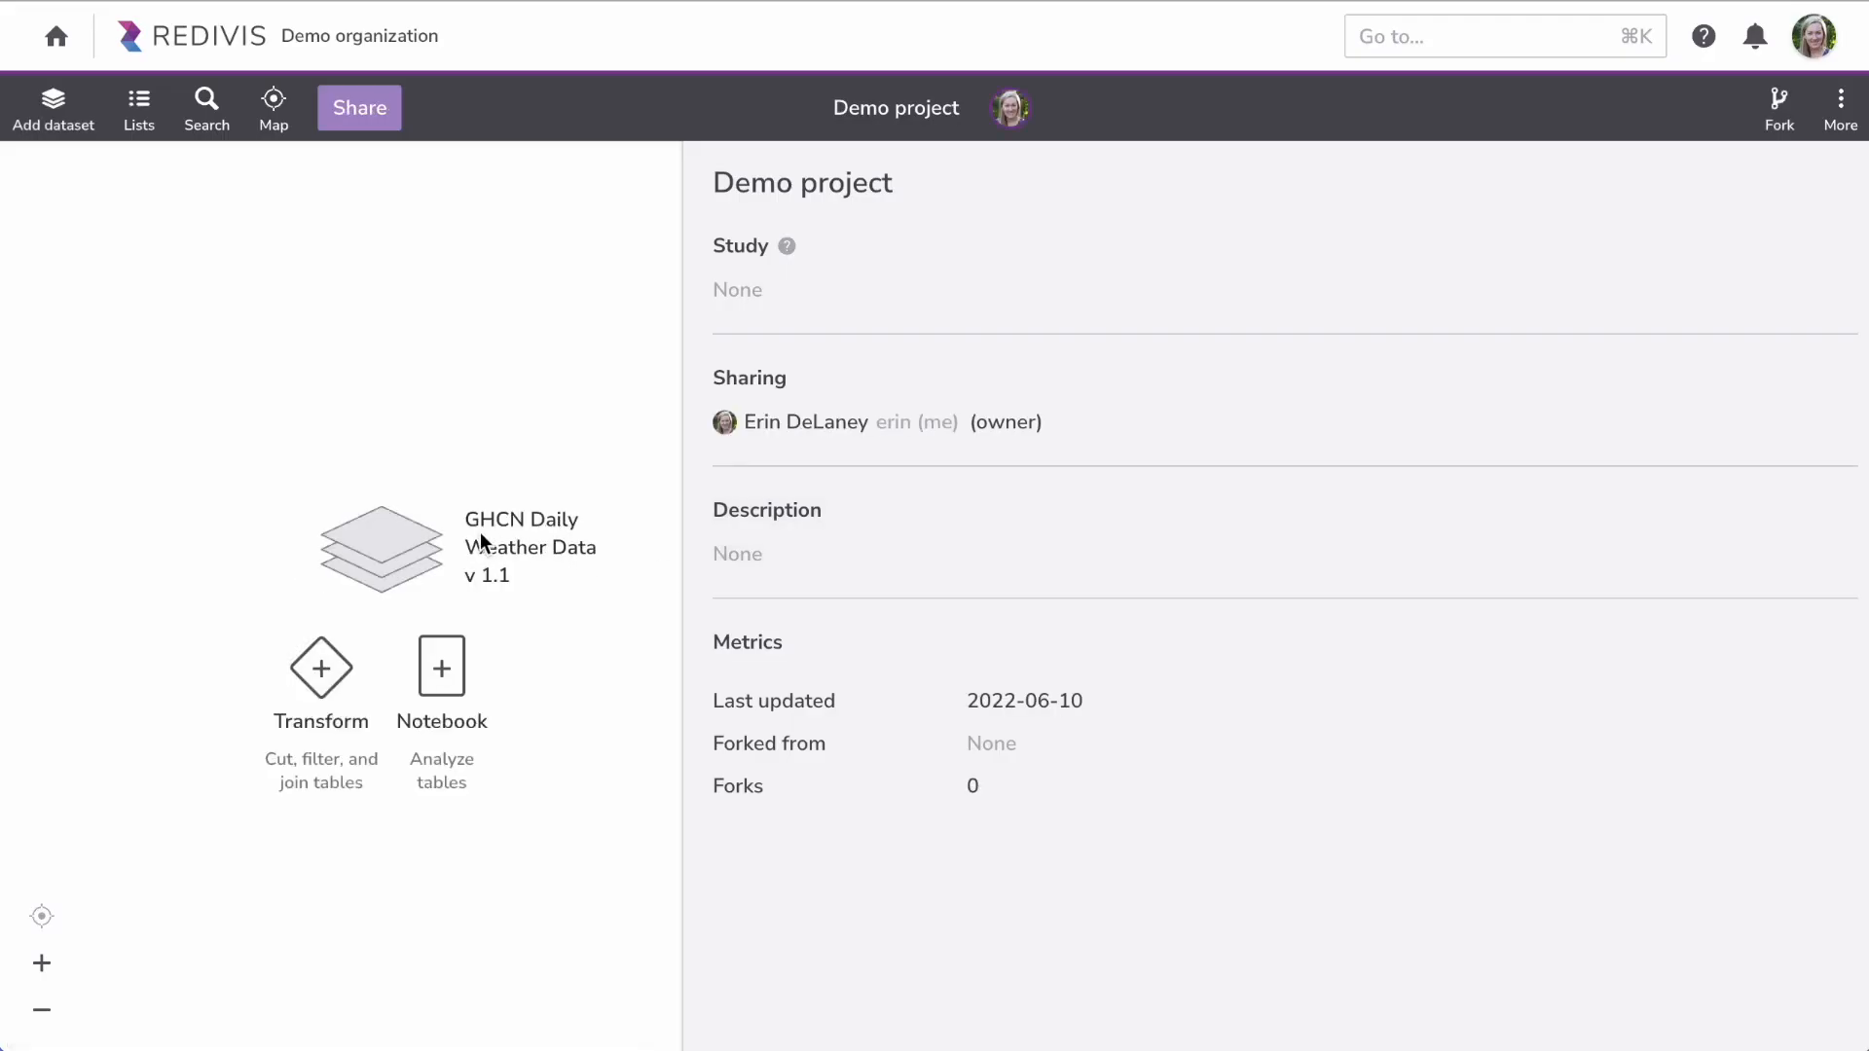
Step: Open the Daily observations table and view the date variable's statistics
left_click(409, 539)
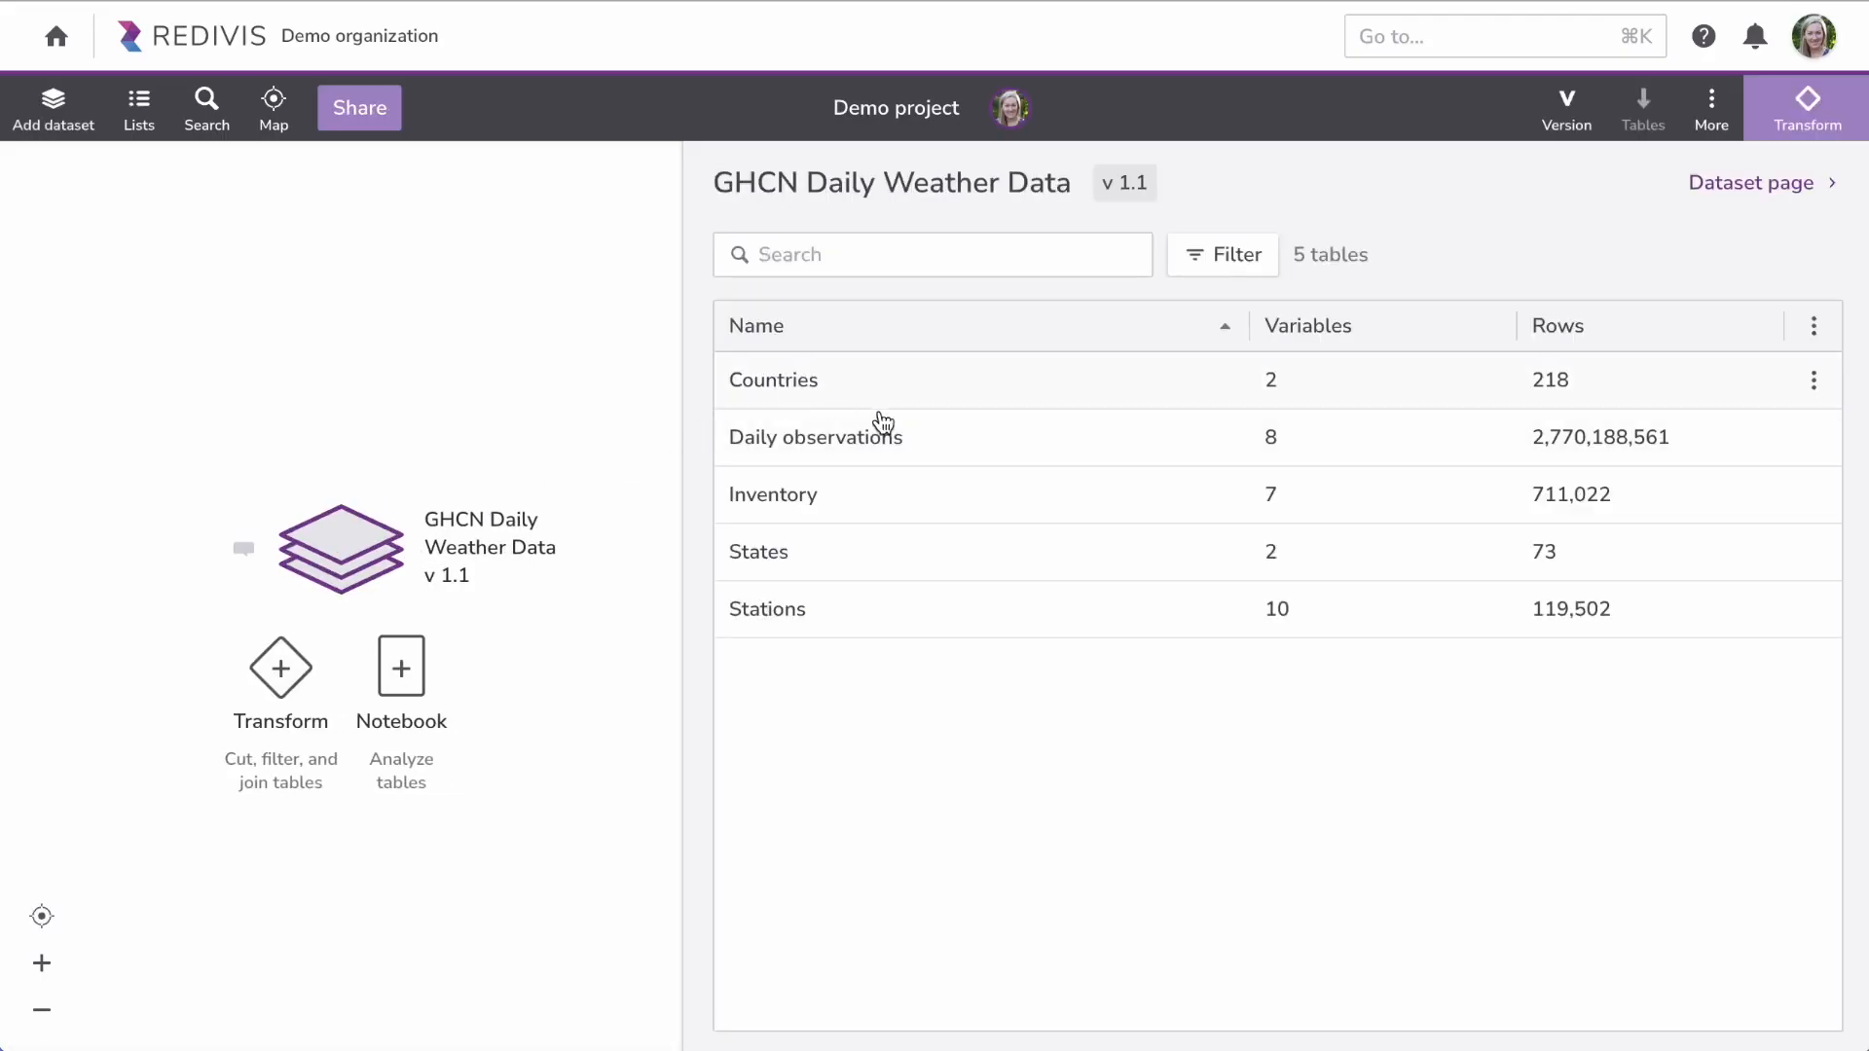
left_click(898, 444)
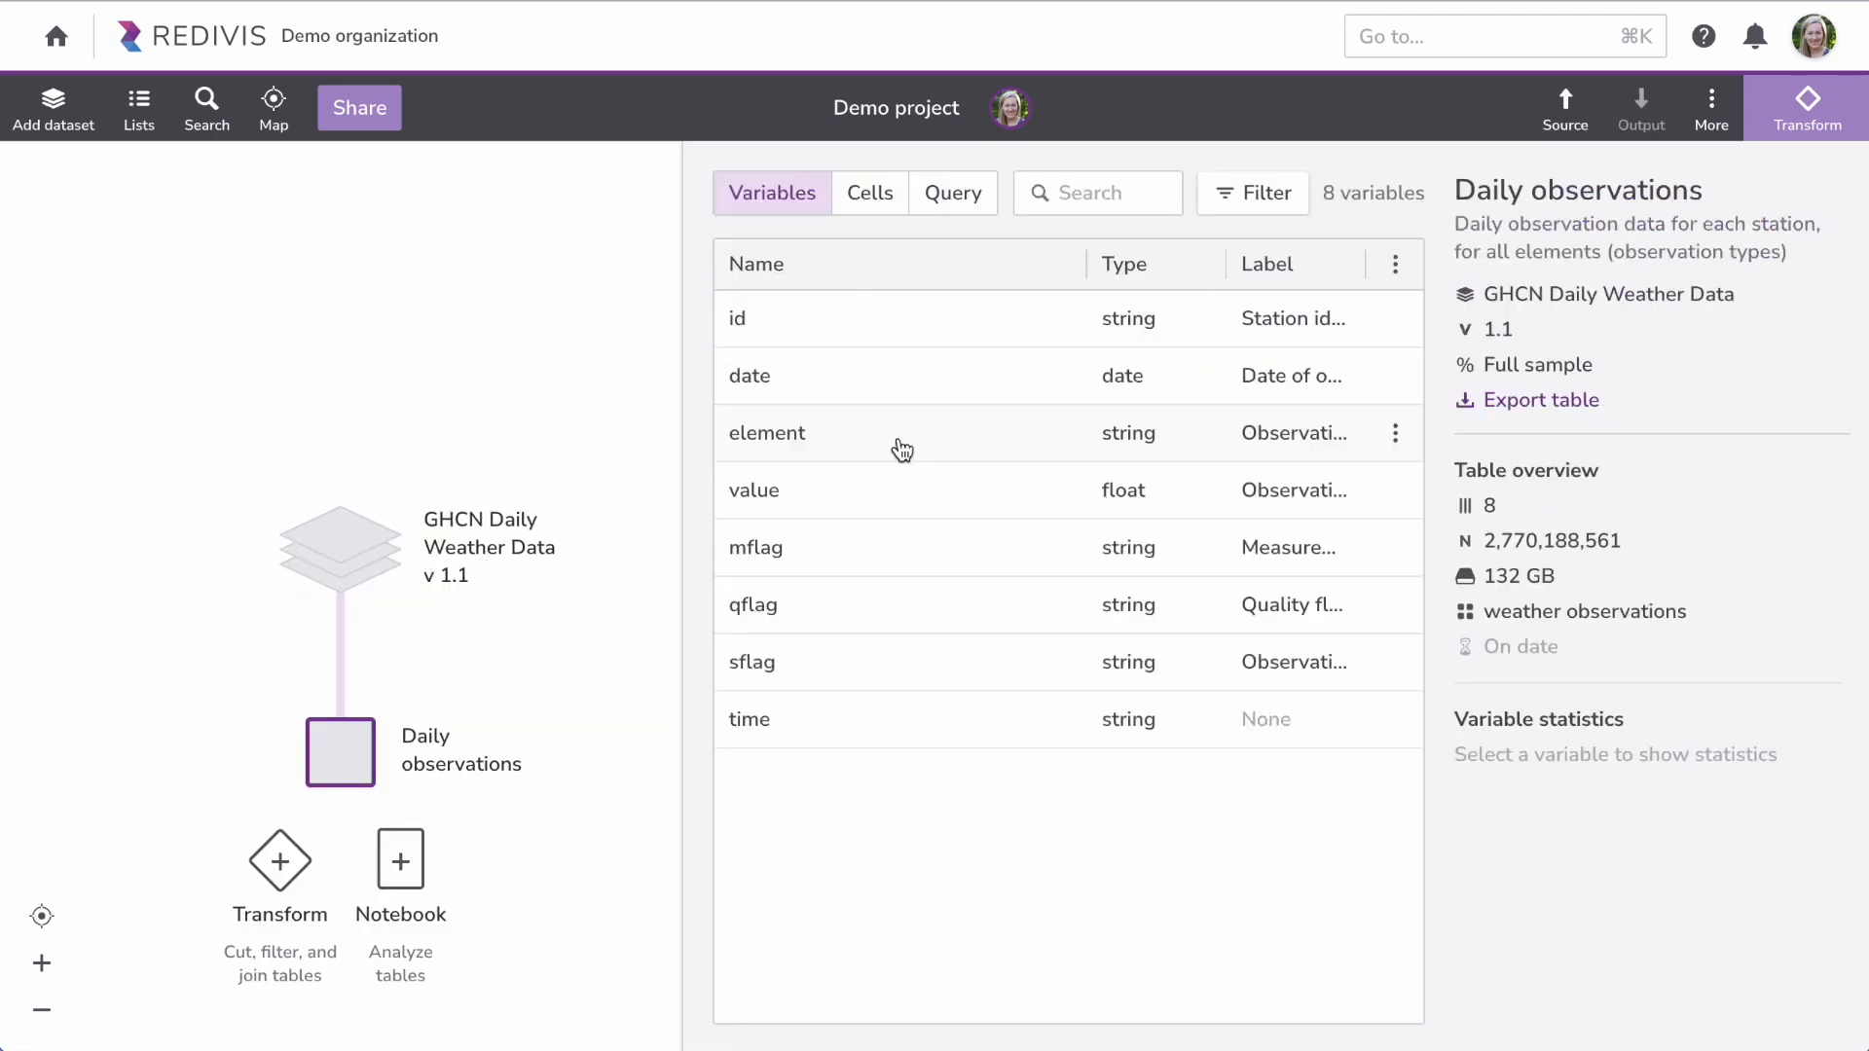
left_click(913, 394)
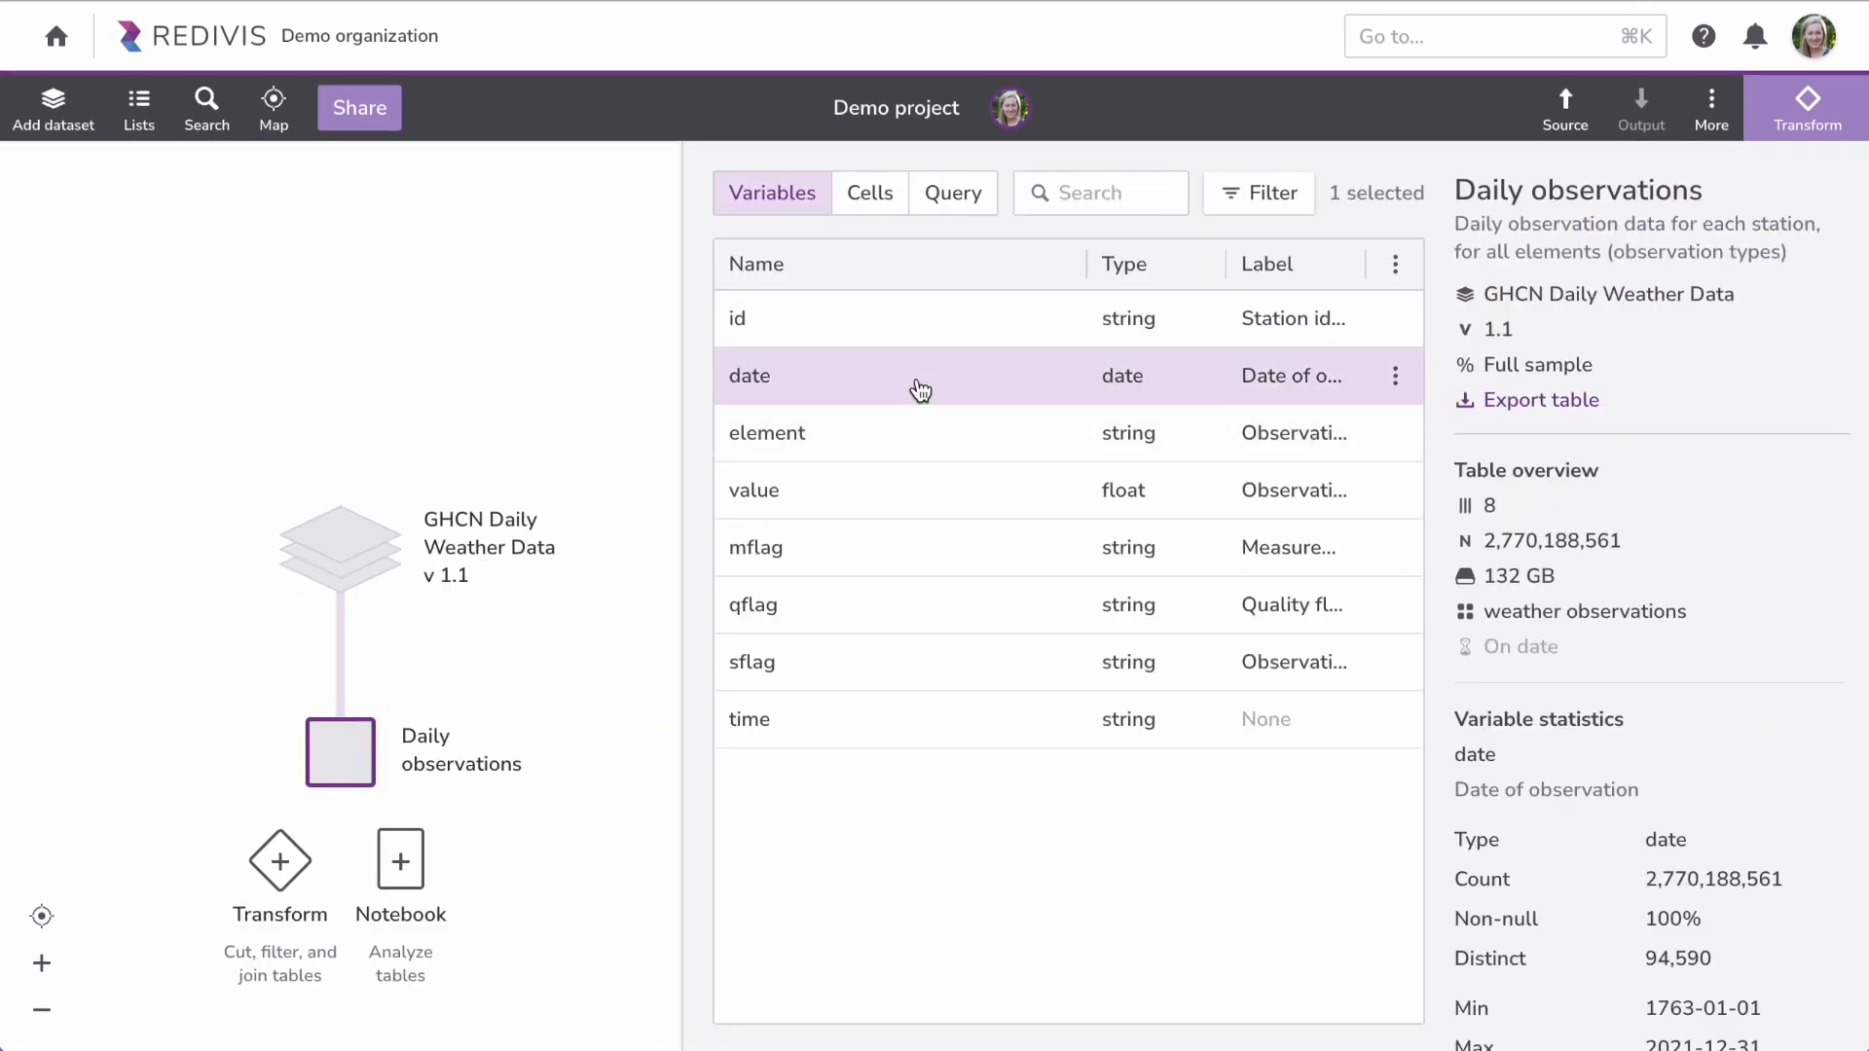
scroll(1563, 607, "down", 8)
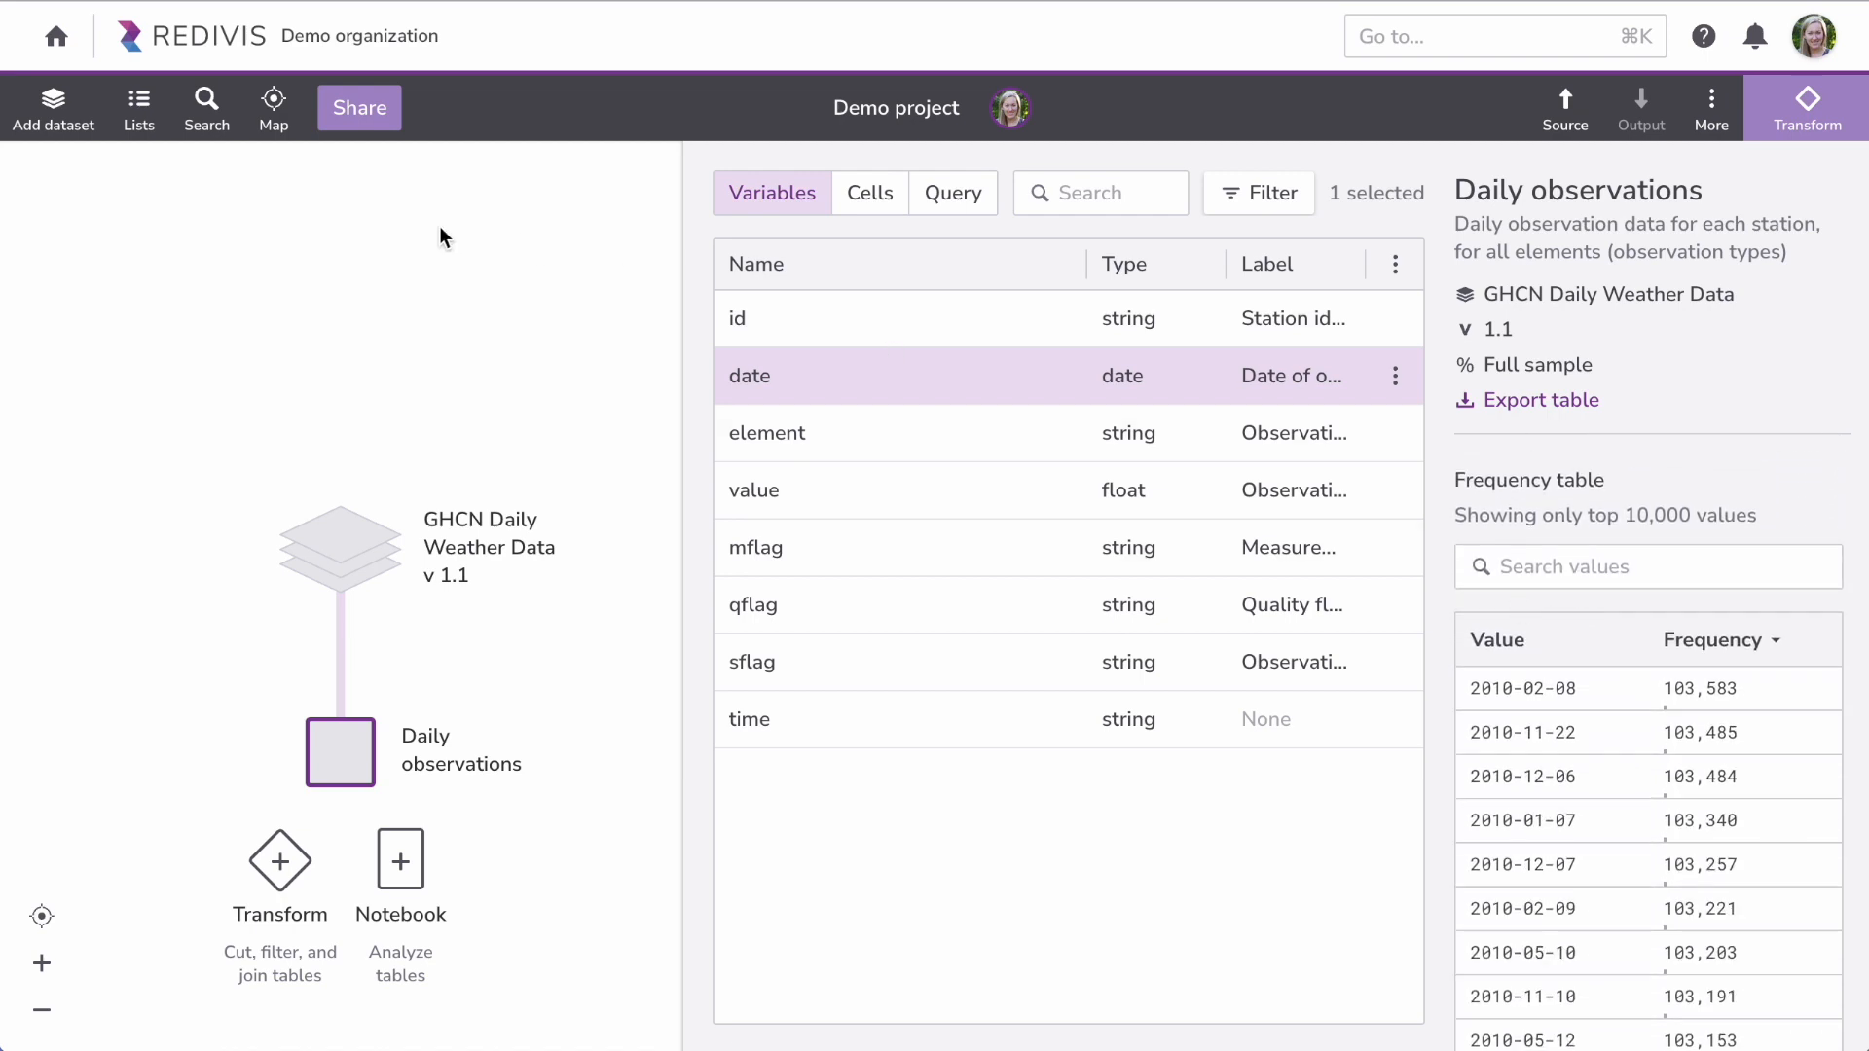
Step: Go to the Projects list, open Demo project, and show the Daily observations table's 8 variables
mouse_move(65, 47)
left_click(78, 115)
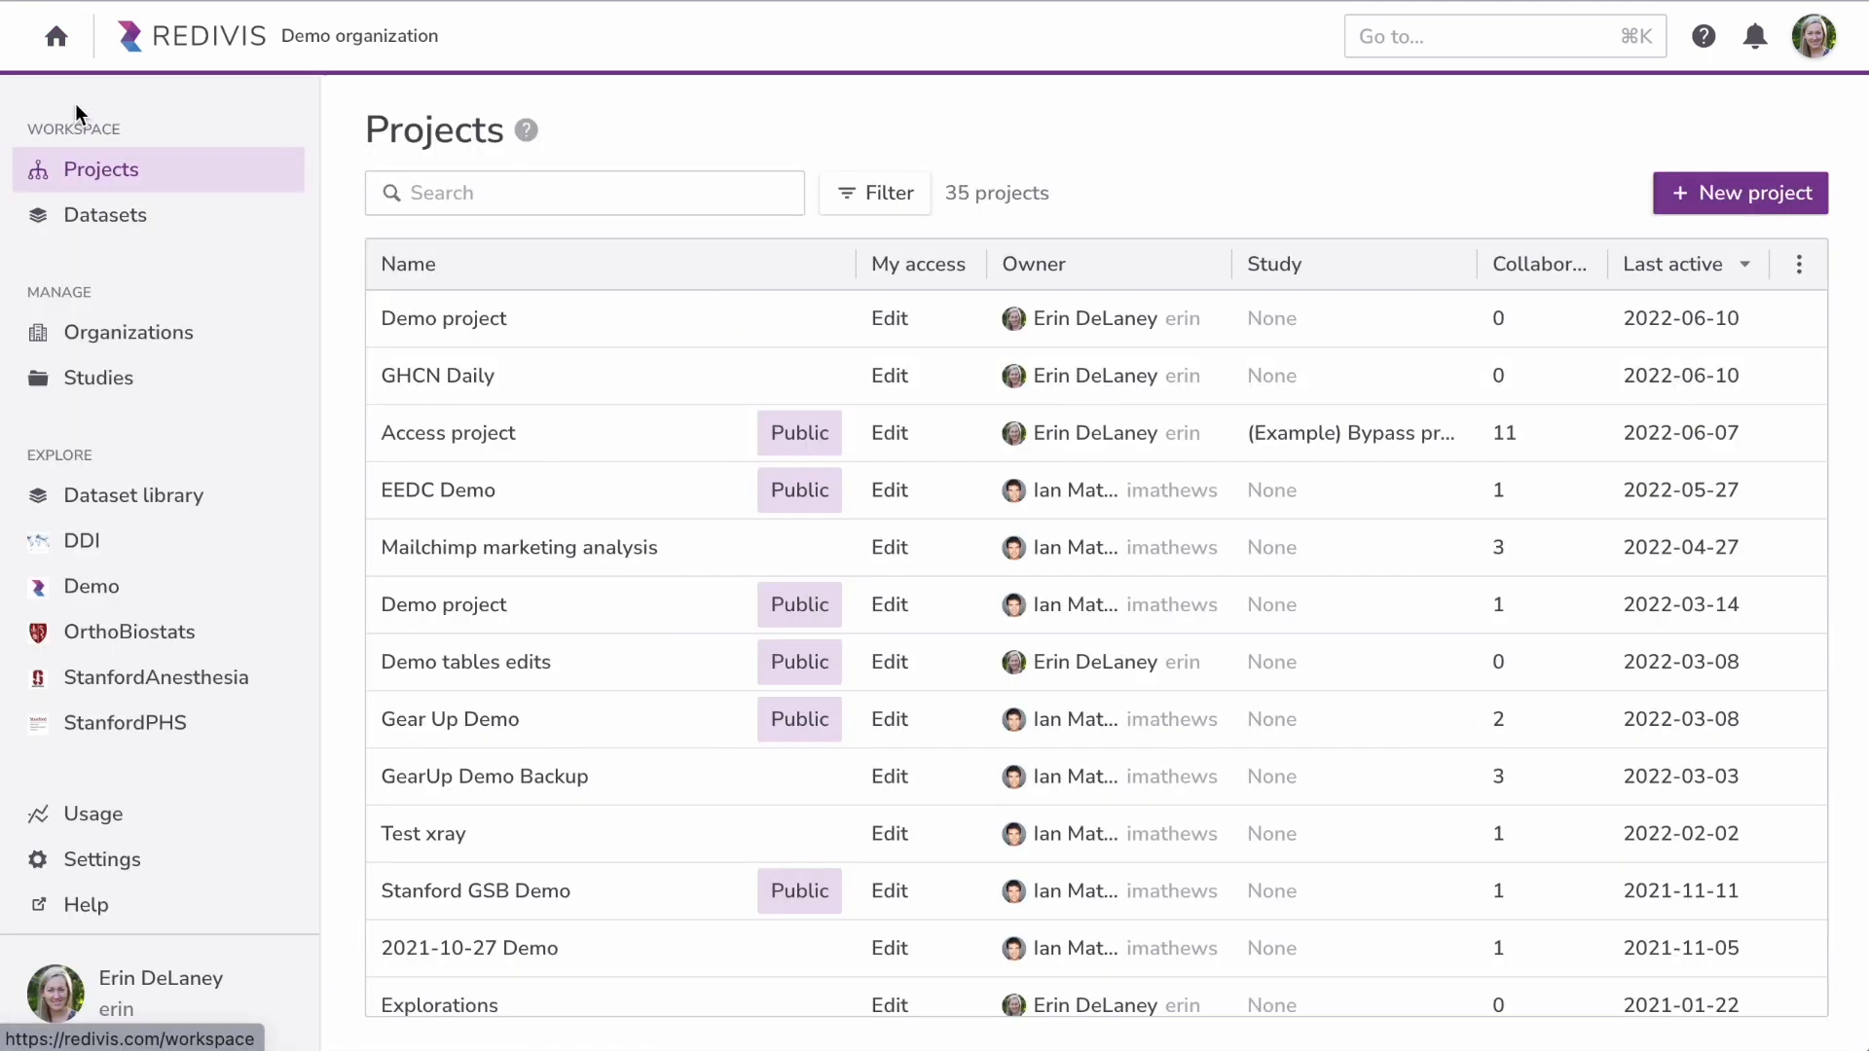
left_click(543, 334)
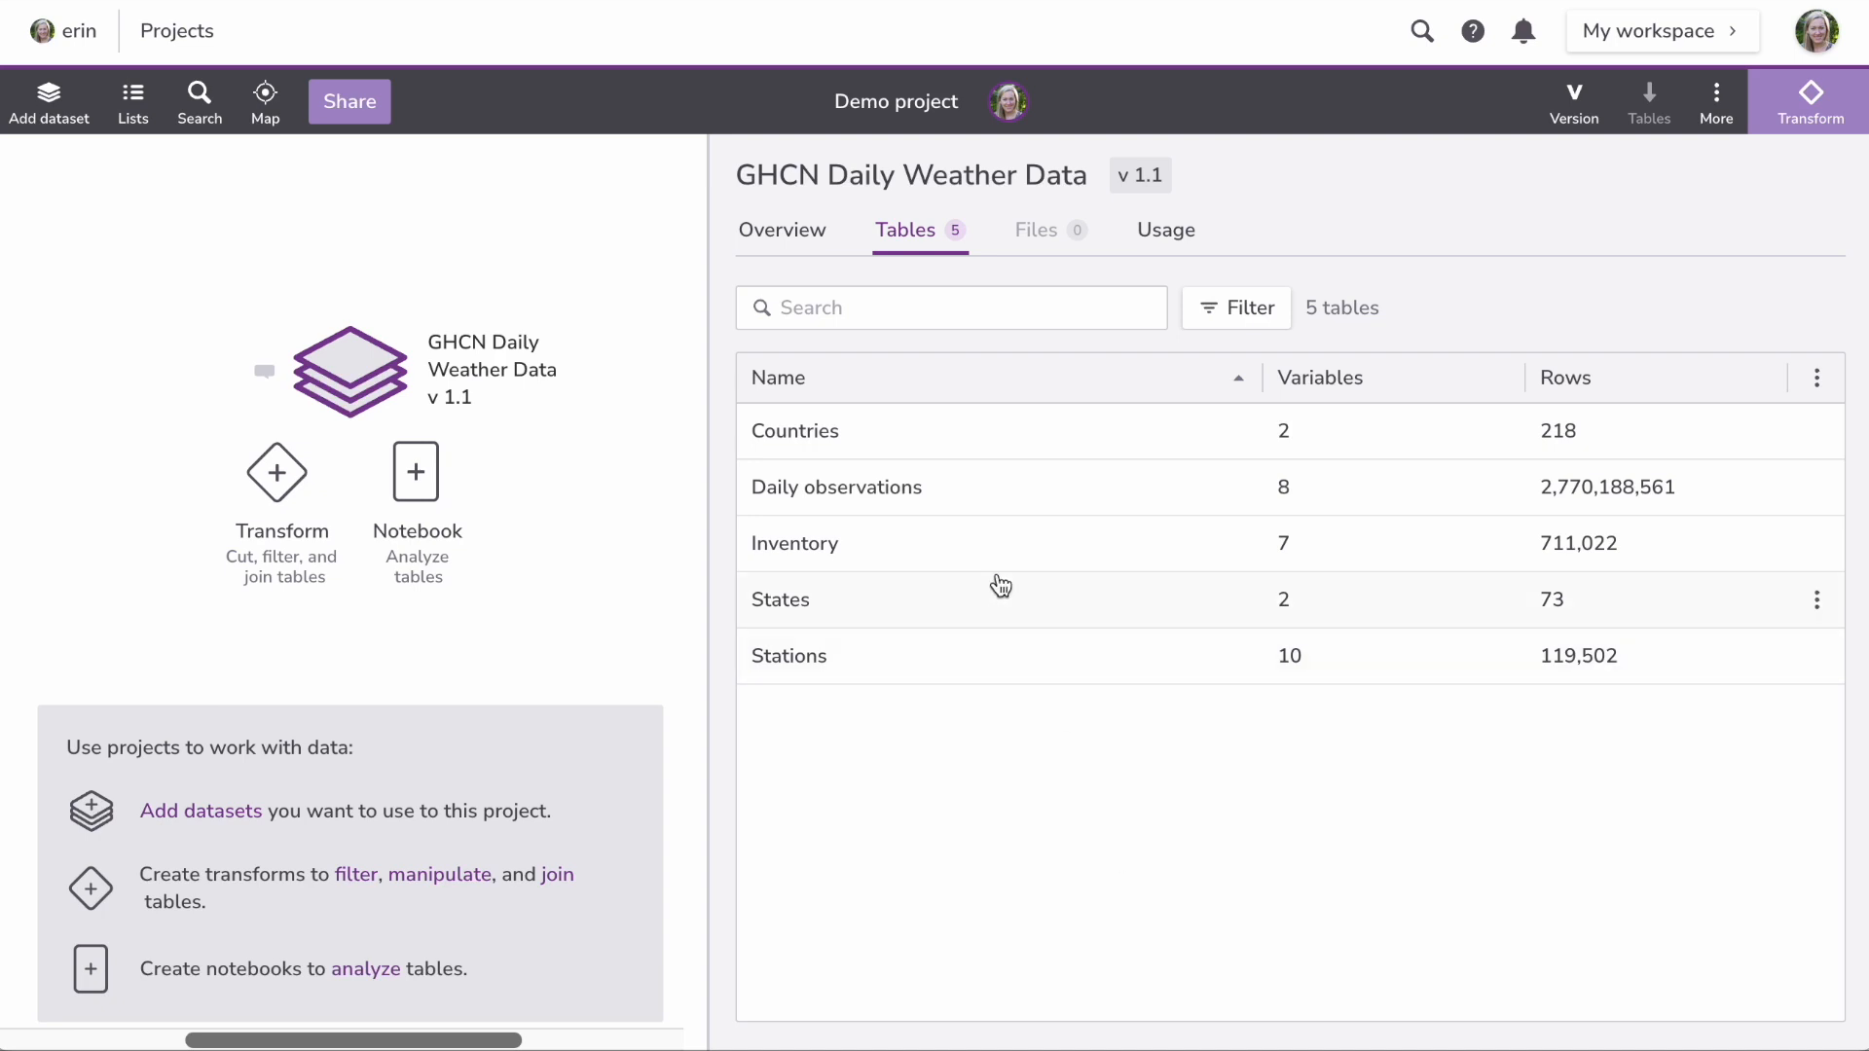
left_click(976, 505)
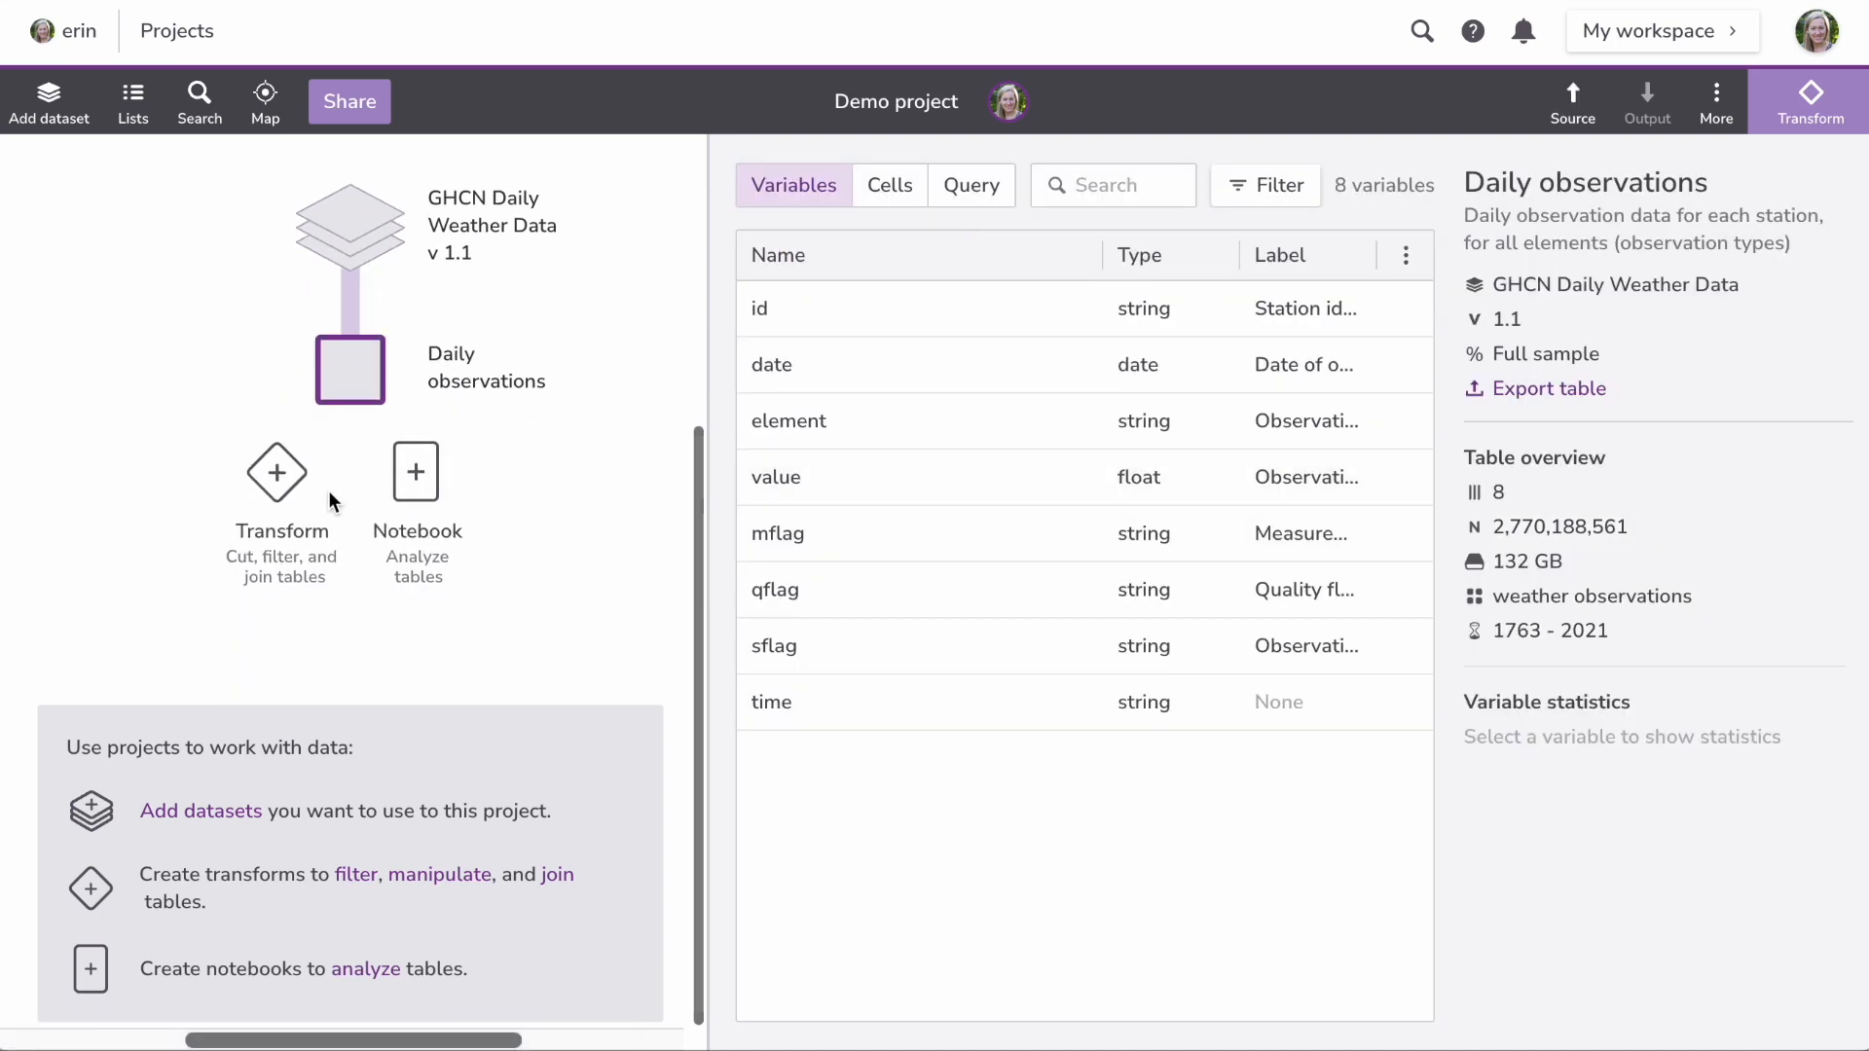
Step: Start Transform 22 on Daily observations, adding and then deleting an SQL query step
left_click(277, 473)
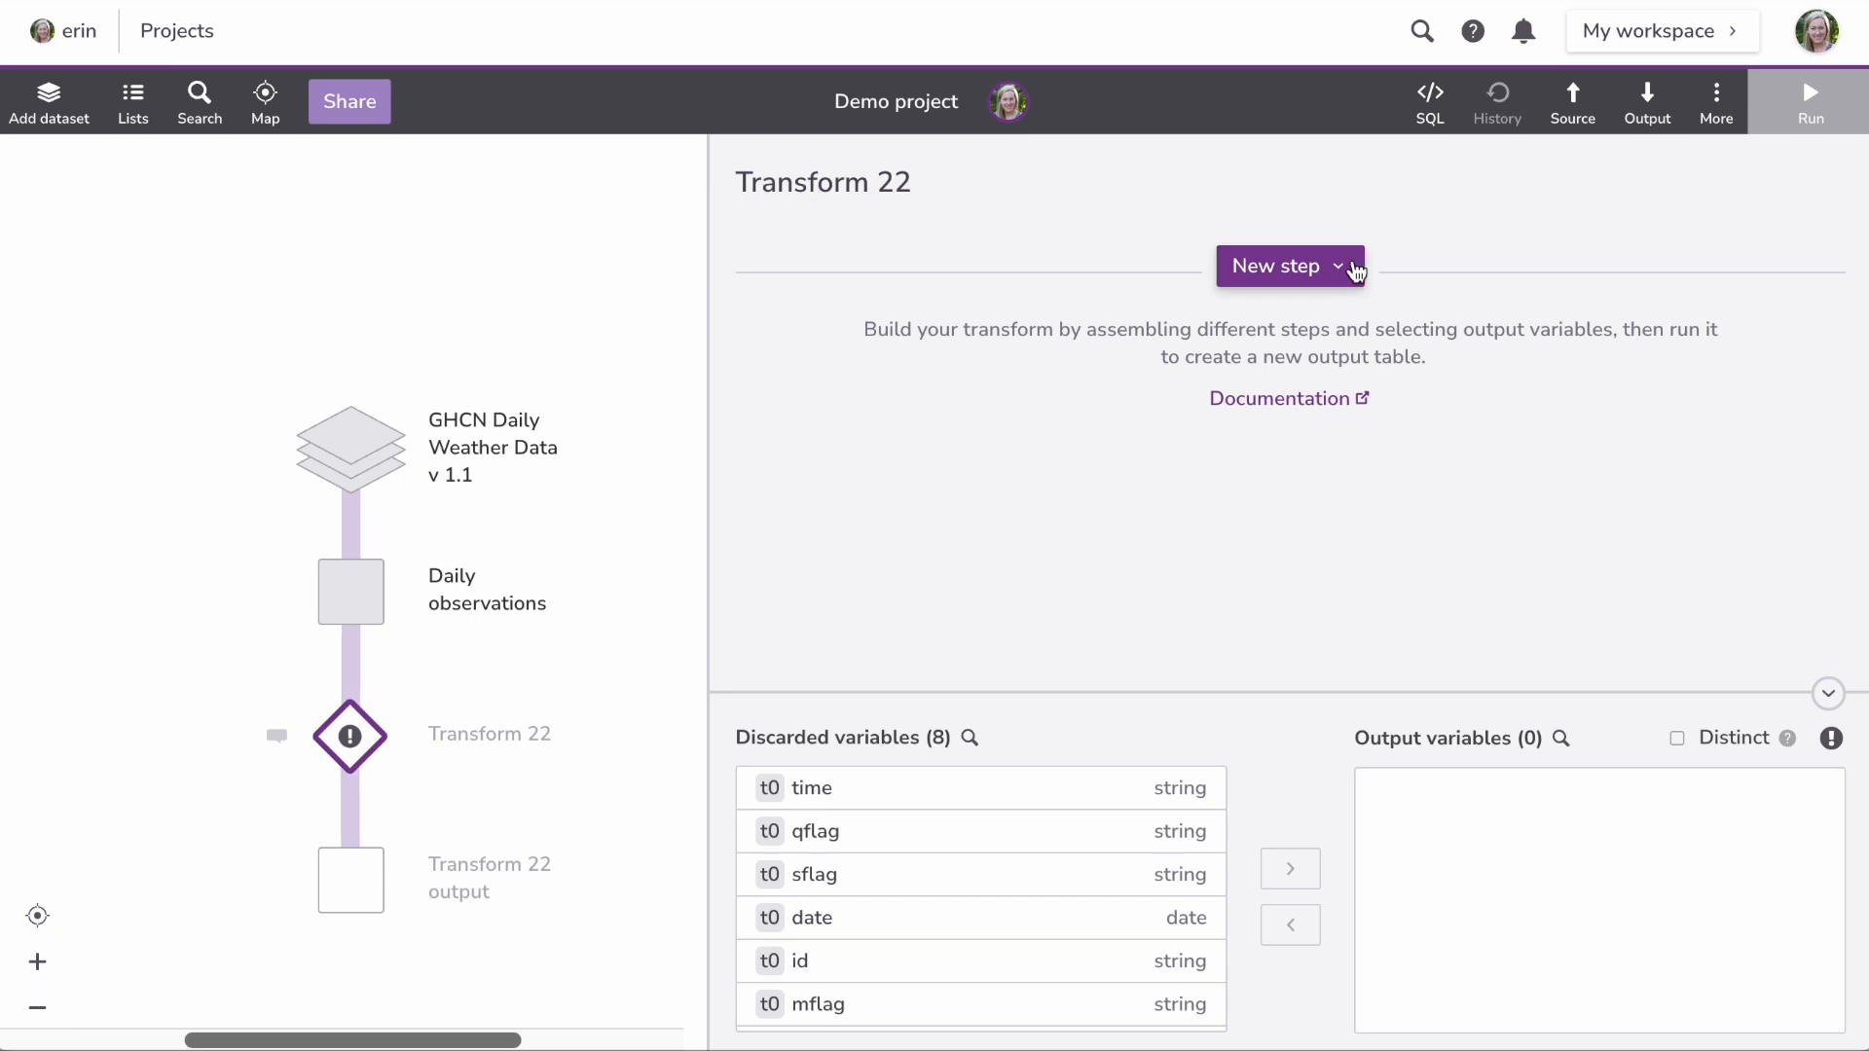
left_click(1356, 265)
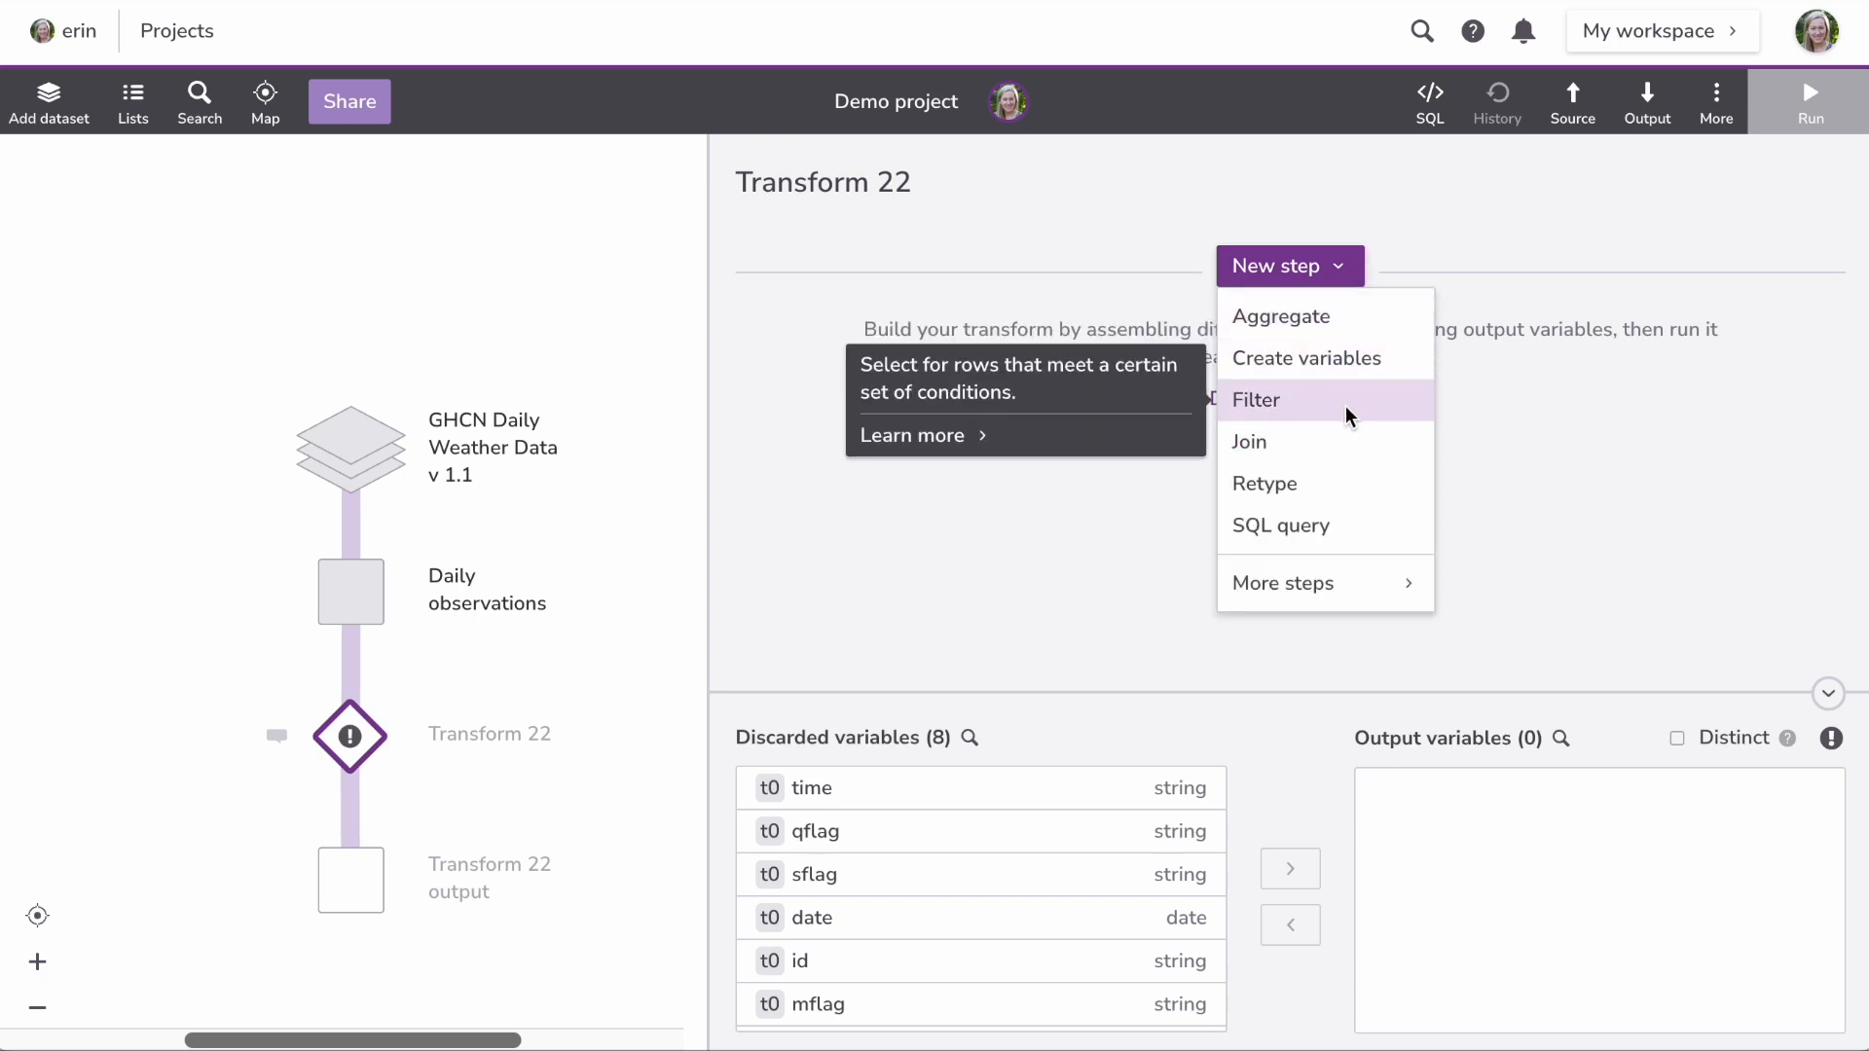
left_click(1344, 527)
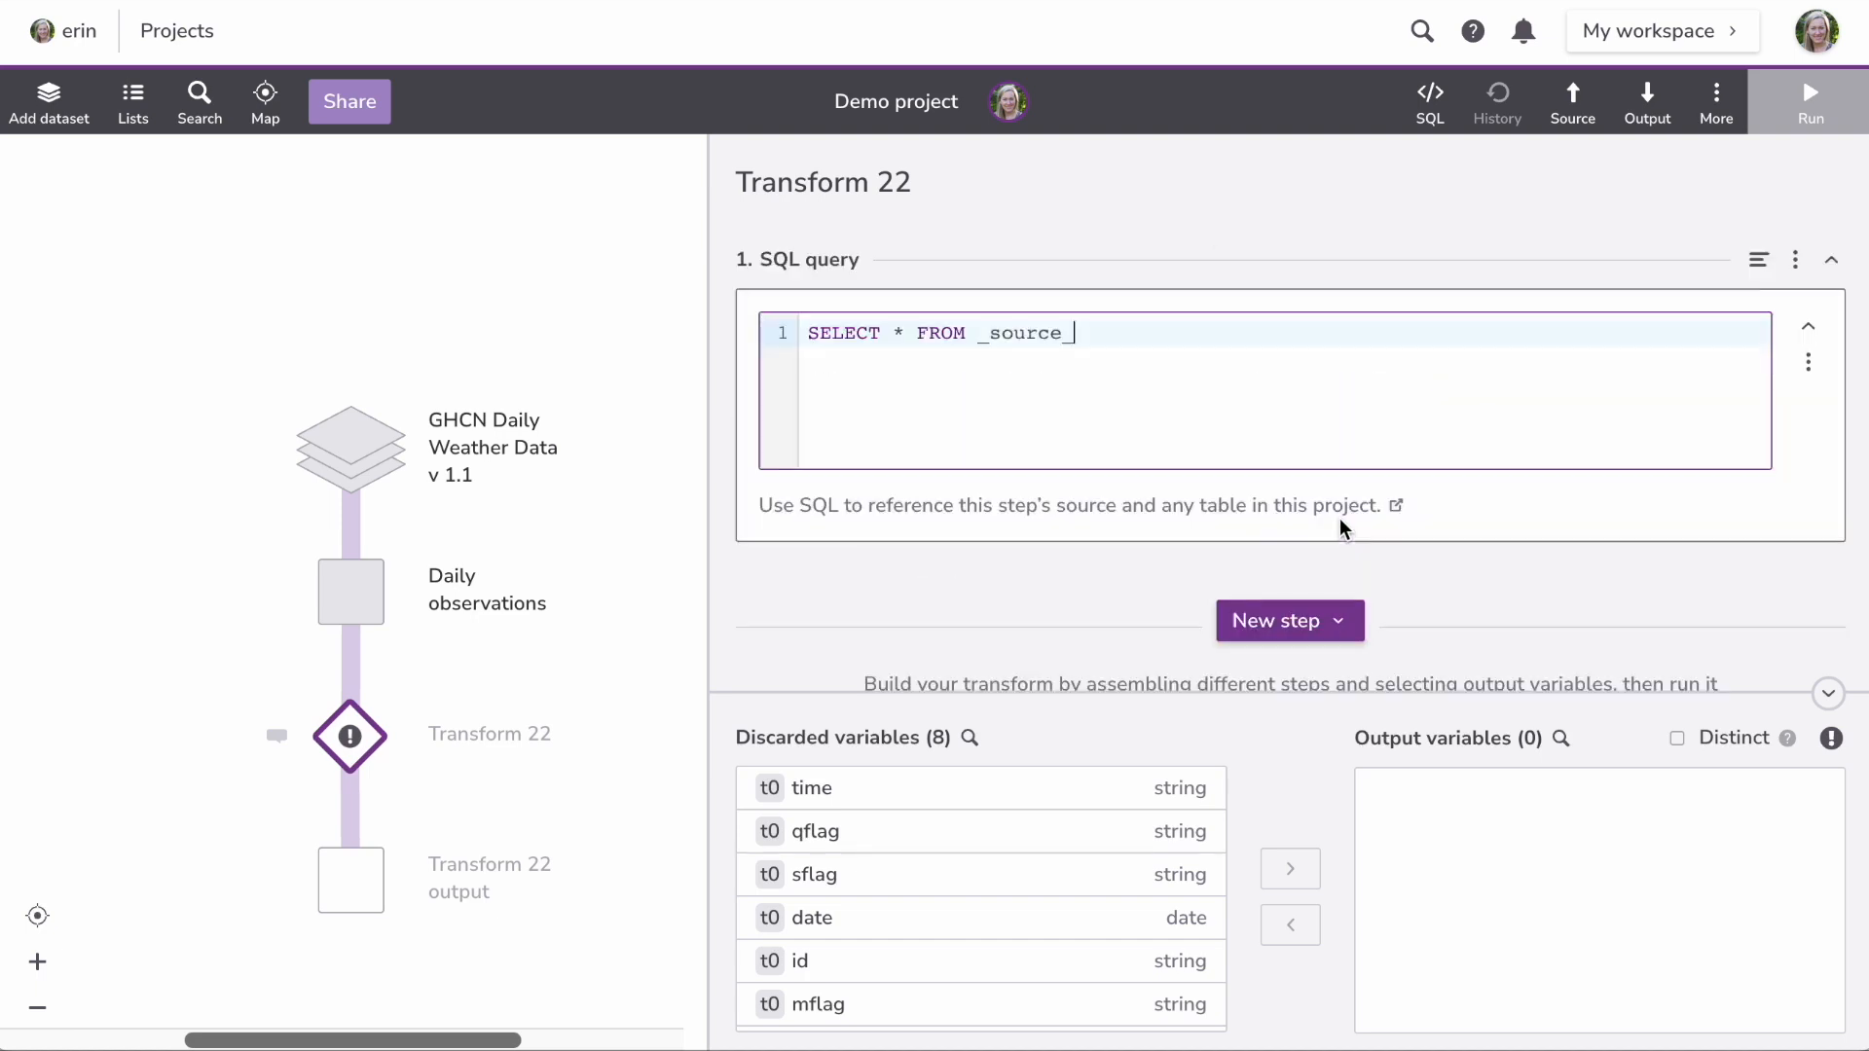
left_click(1796, 261)
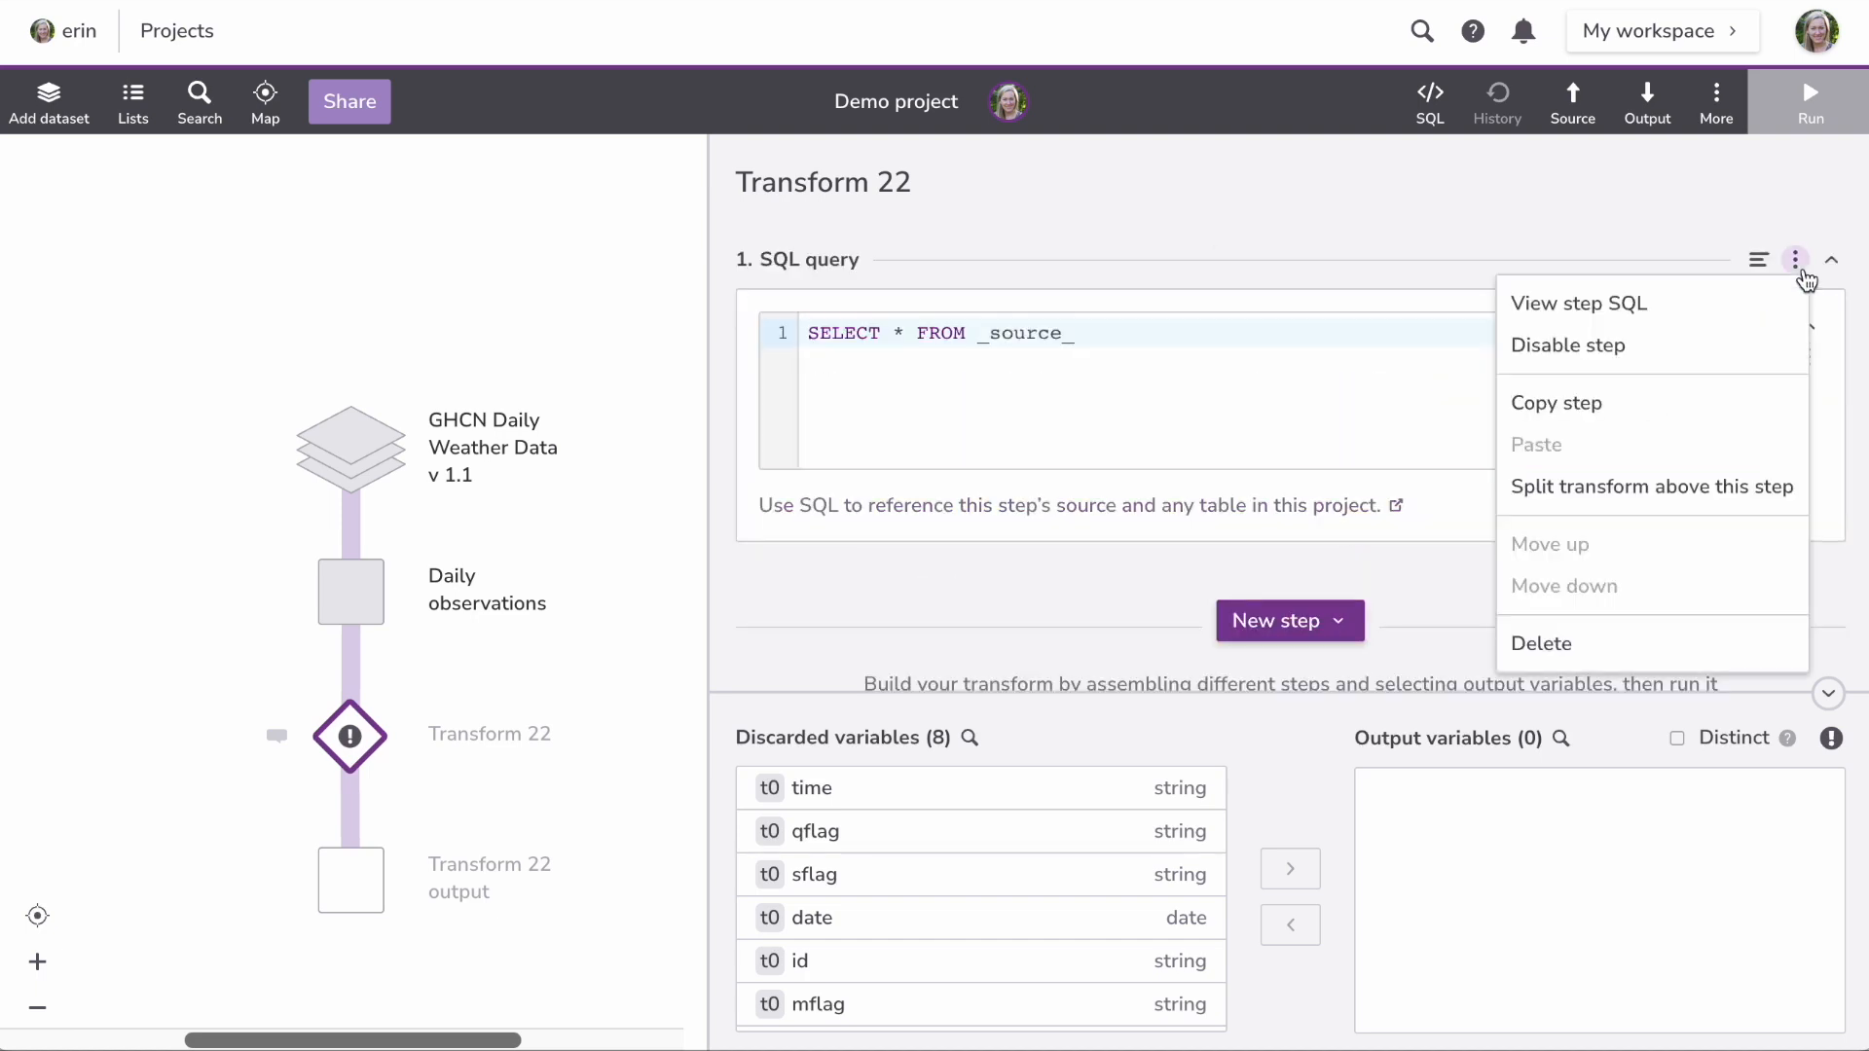
left_click(1646, 645)
Step: Add an inner join to the Stations table matching id to id
left_click(1322, 273)
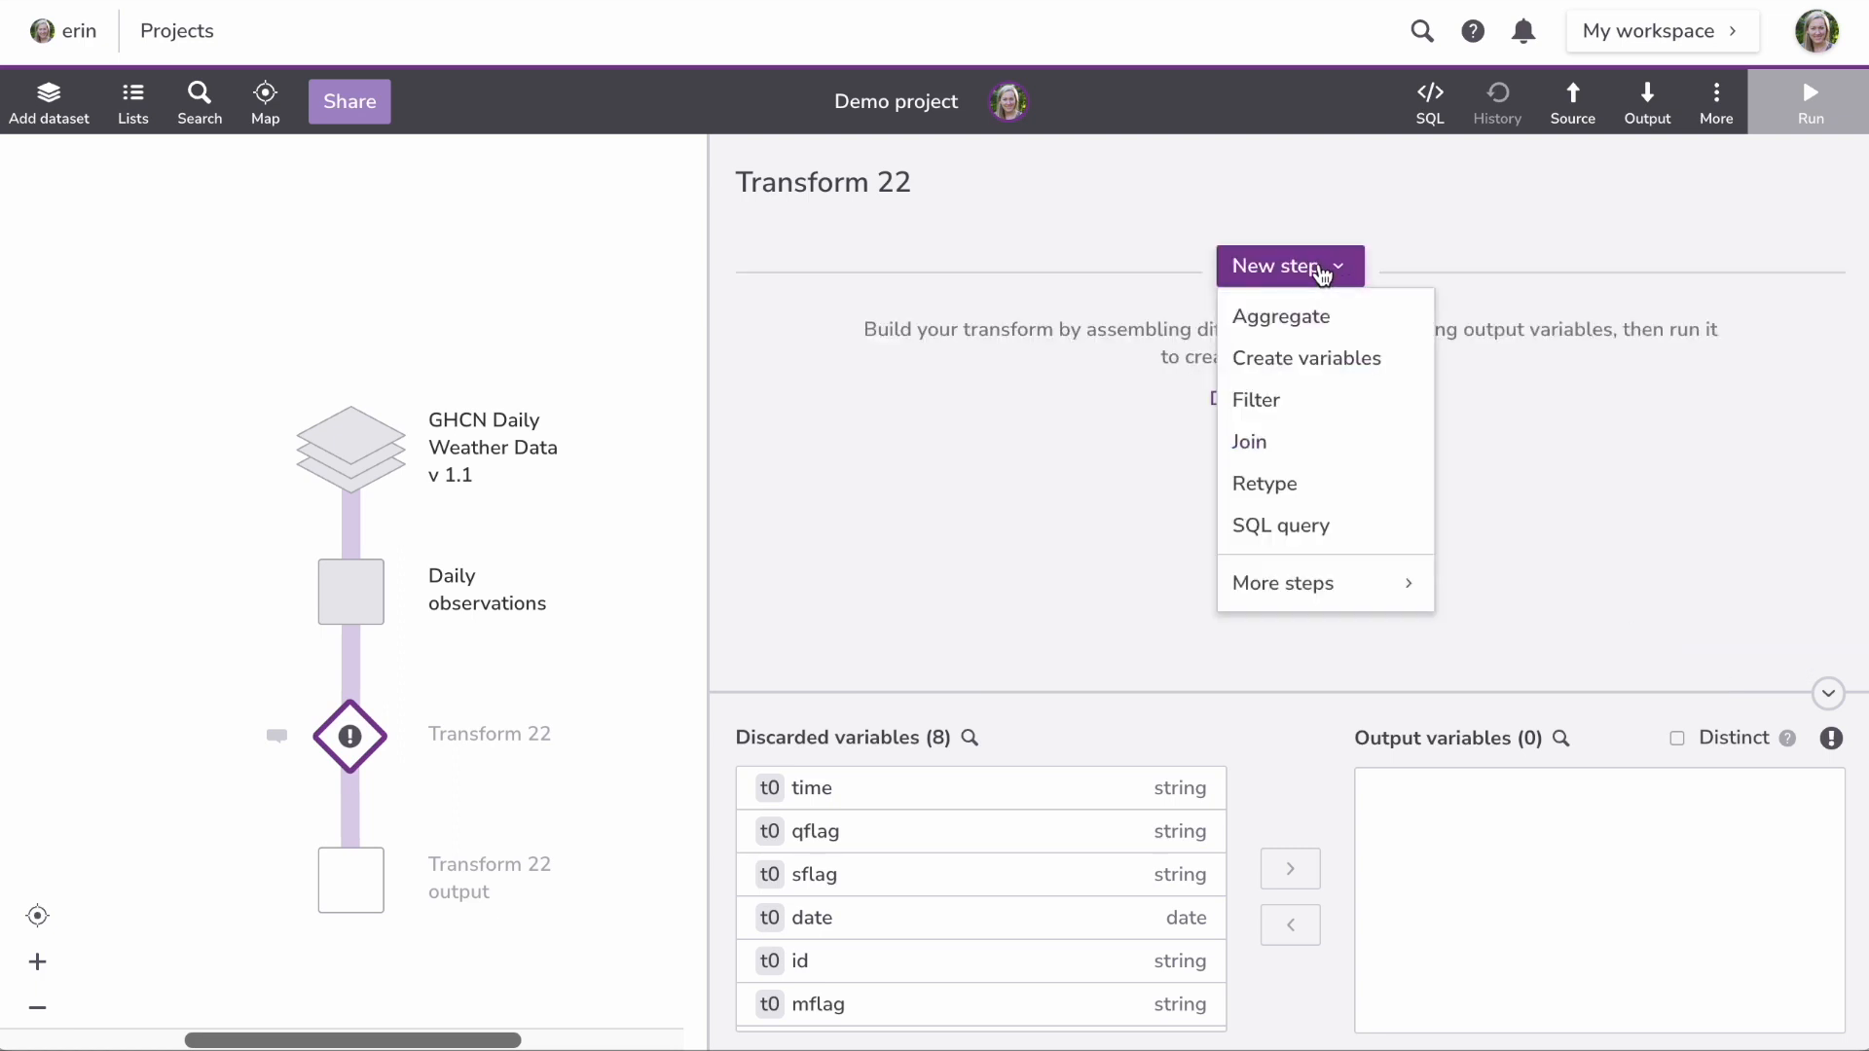
left_click(1284, 439)
left_click(959, 368)
mouse_move(1071, 419)
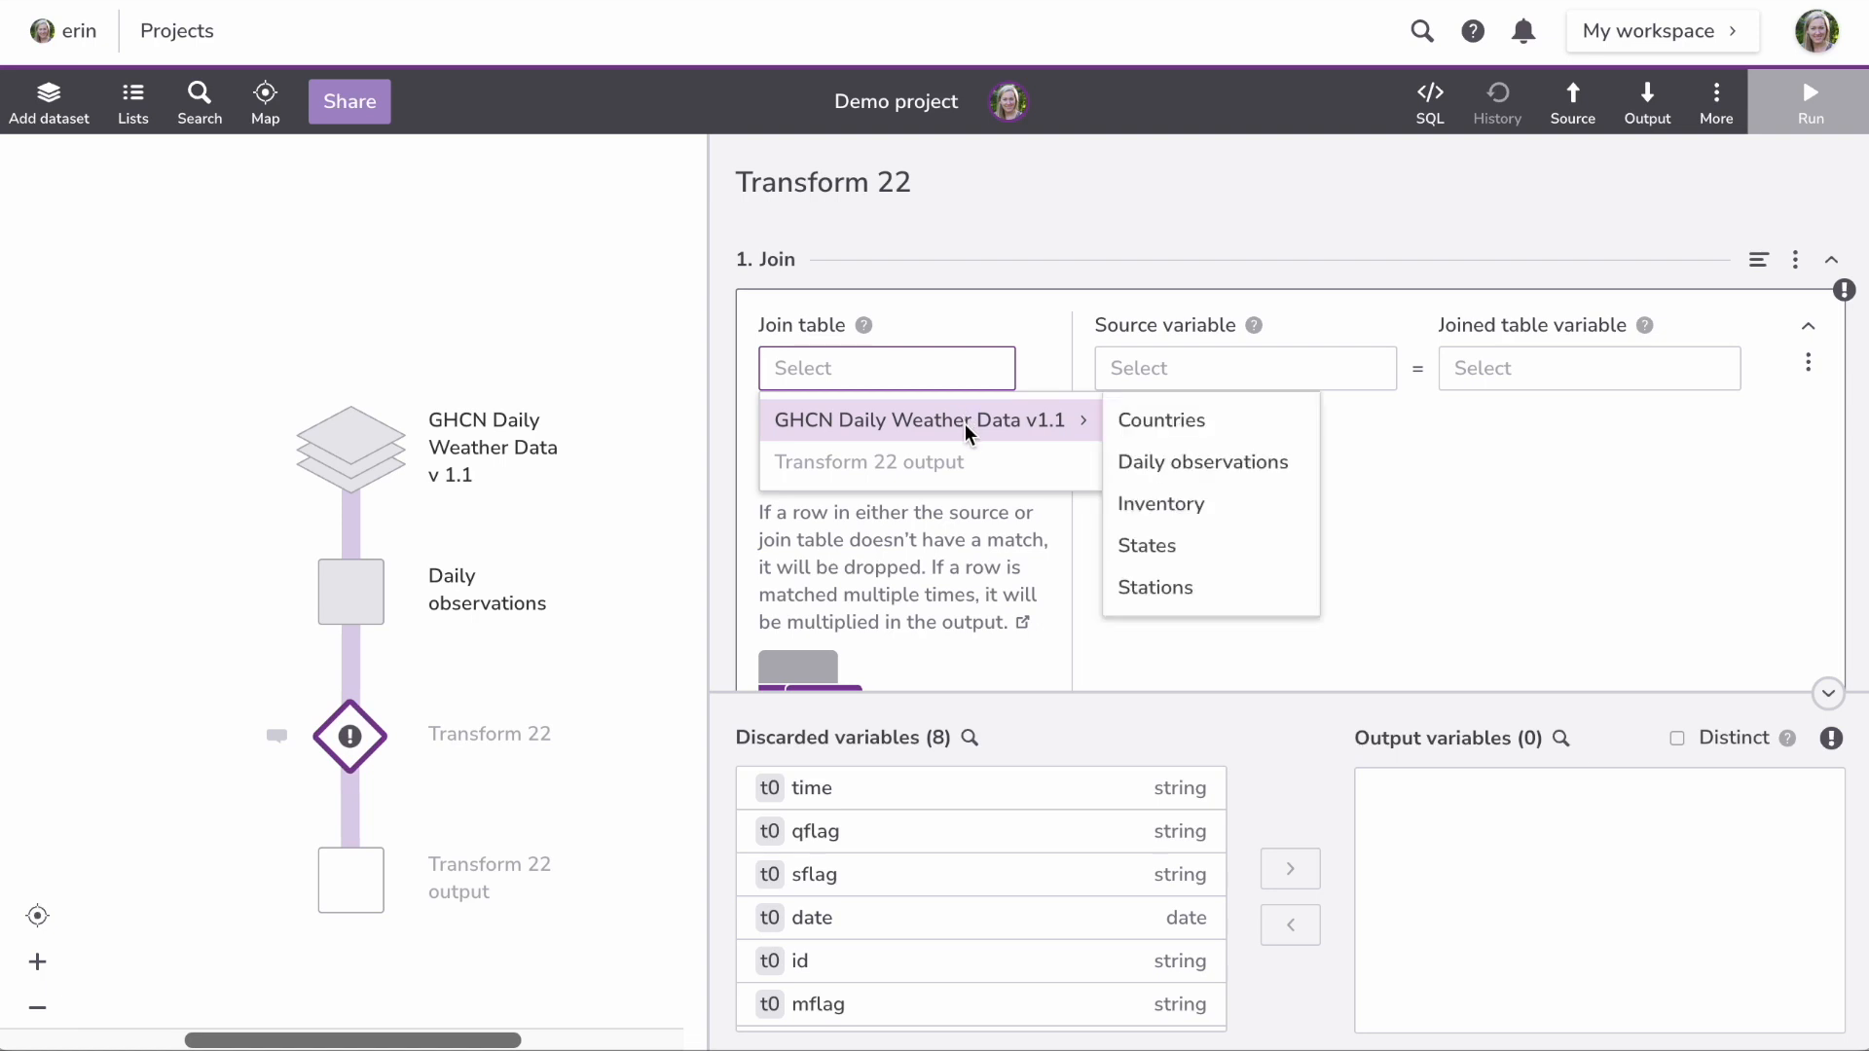
left_click(1155, 588)
left_click(1193, 368)
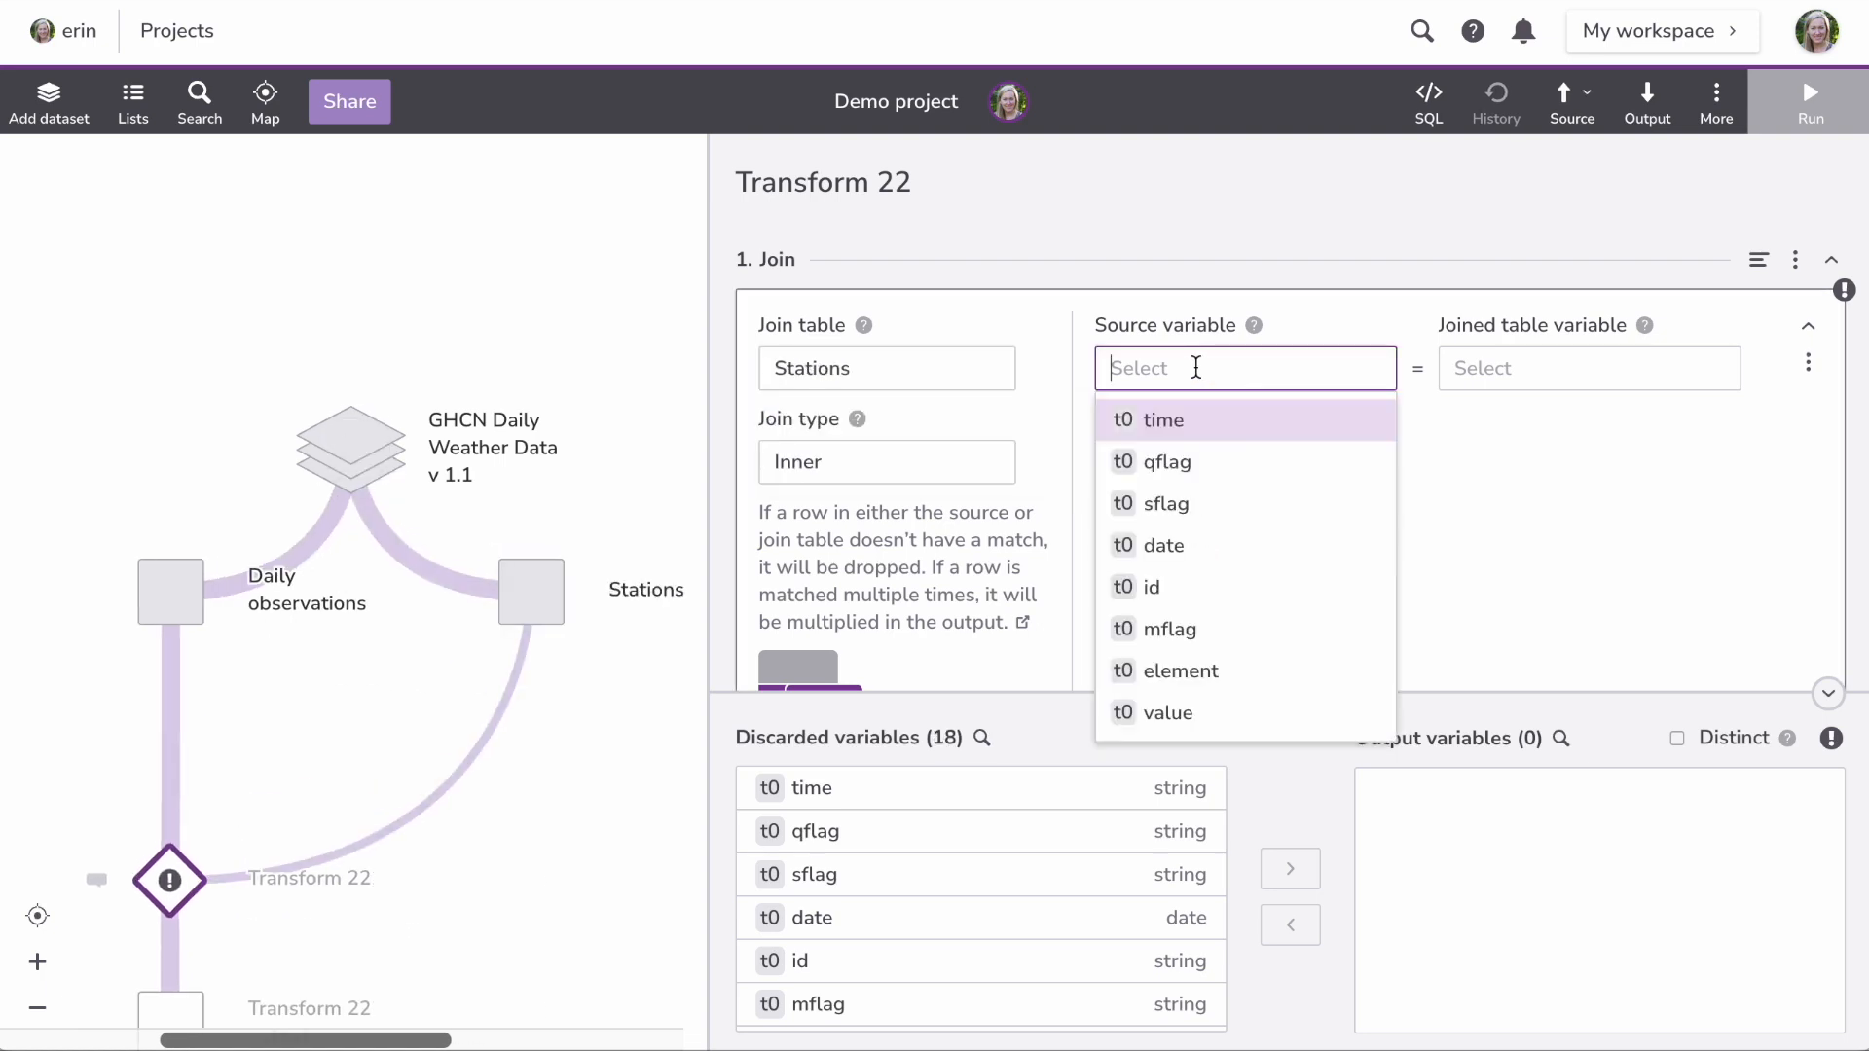
left_click(1183, 585)
left_click(1510, 379)
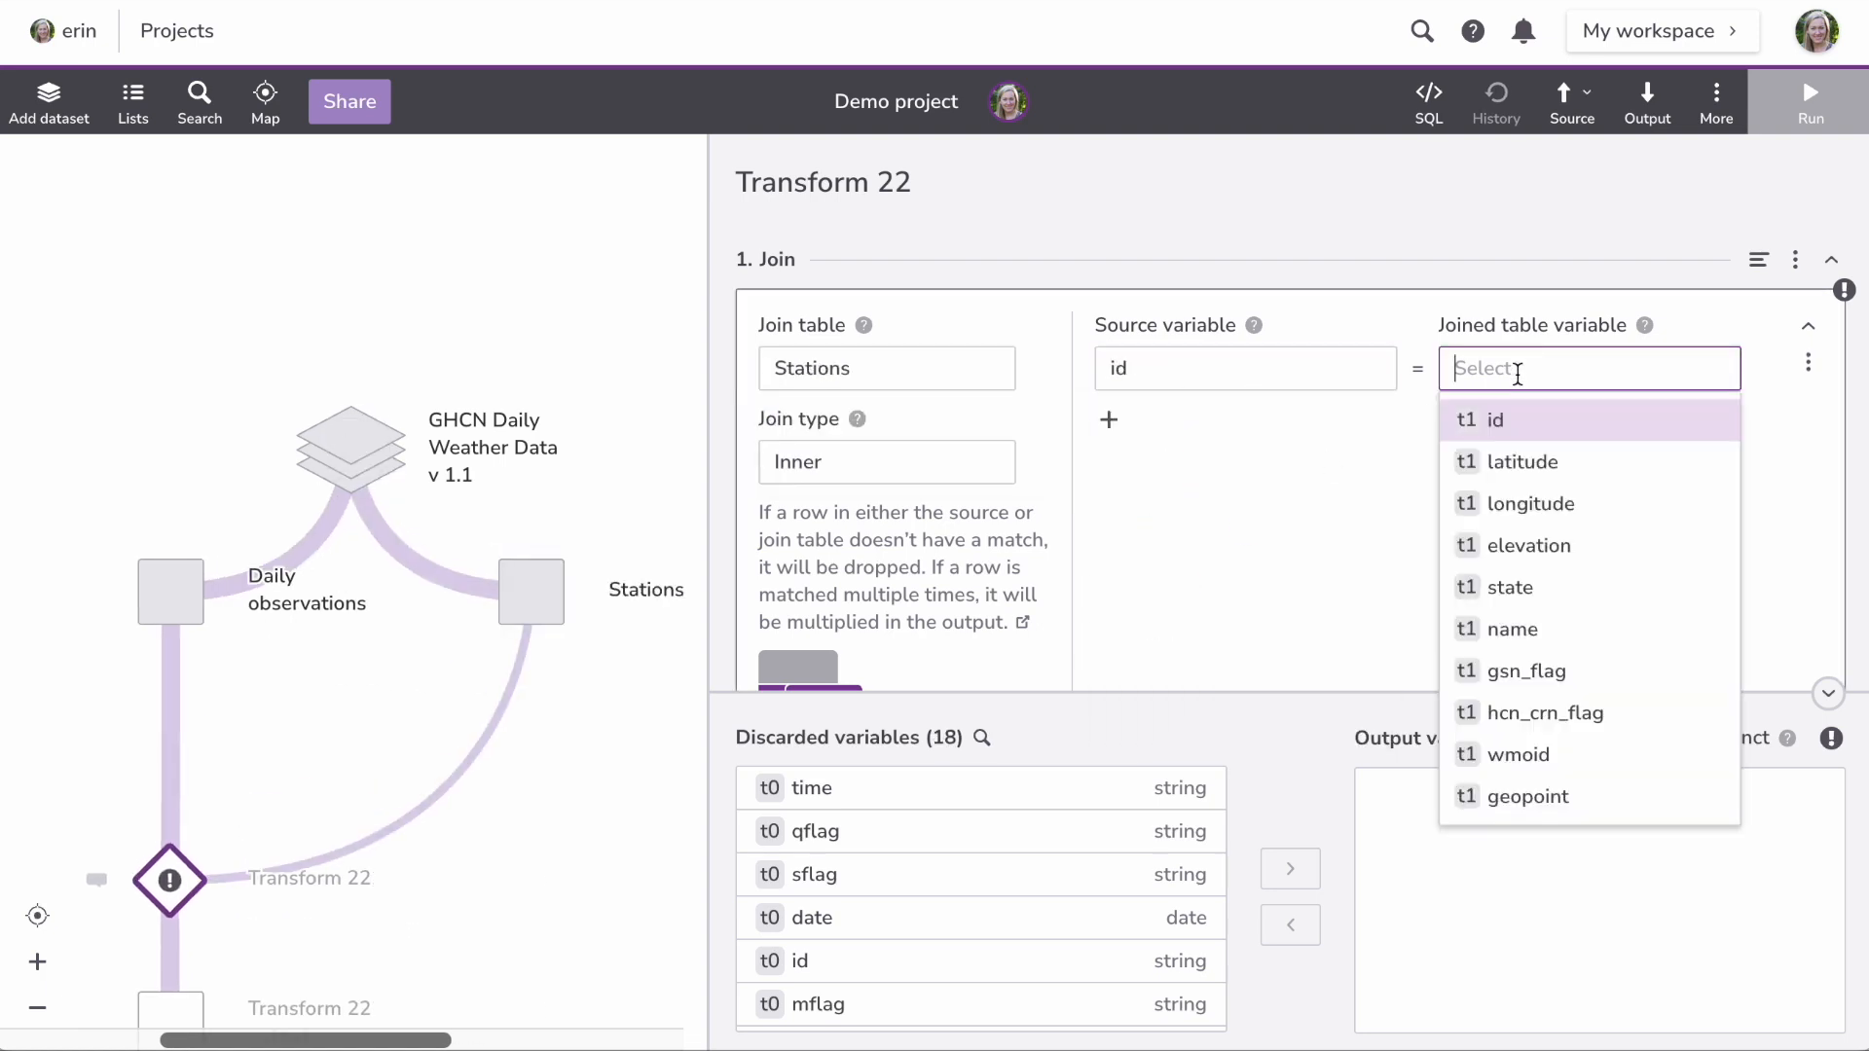
left_click(1510, 416)
Step: Add a create-variables step with a new variable named 'year'
scroll(1389, 462, "down", 5)
left_click(1305, 487)
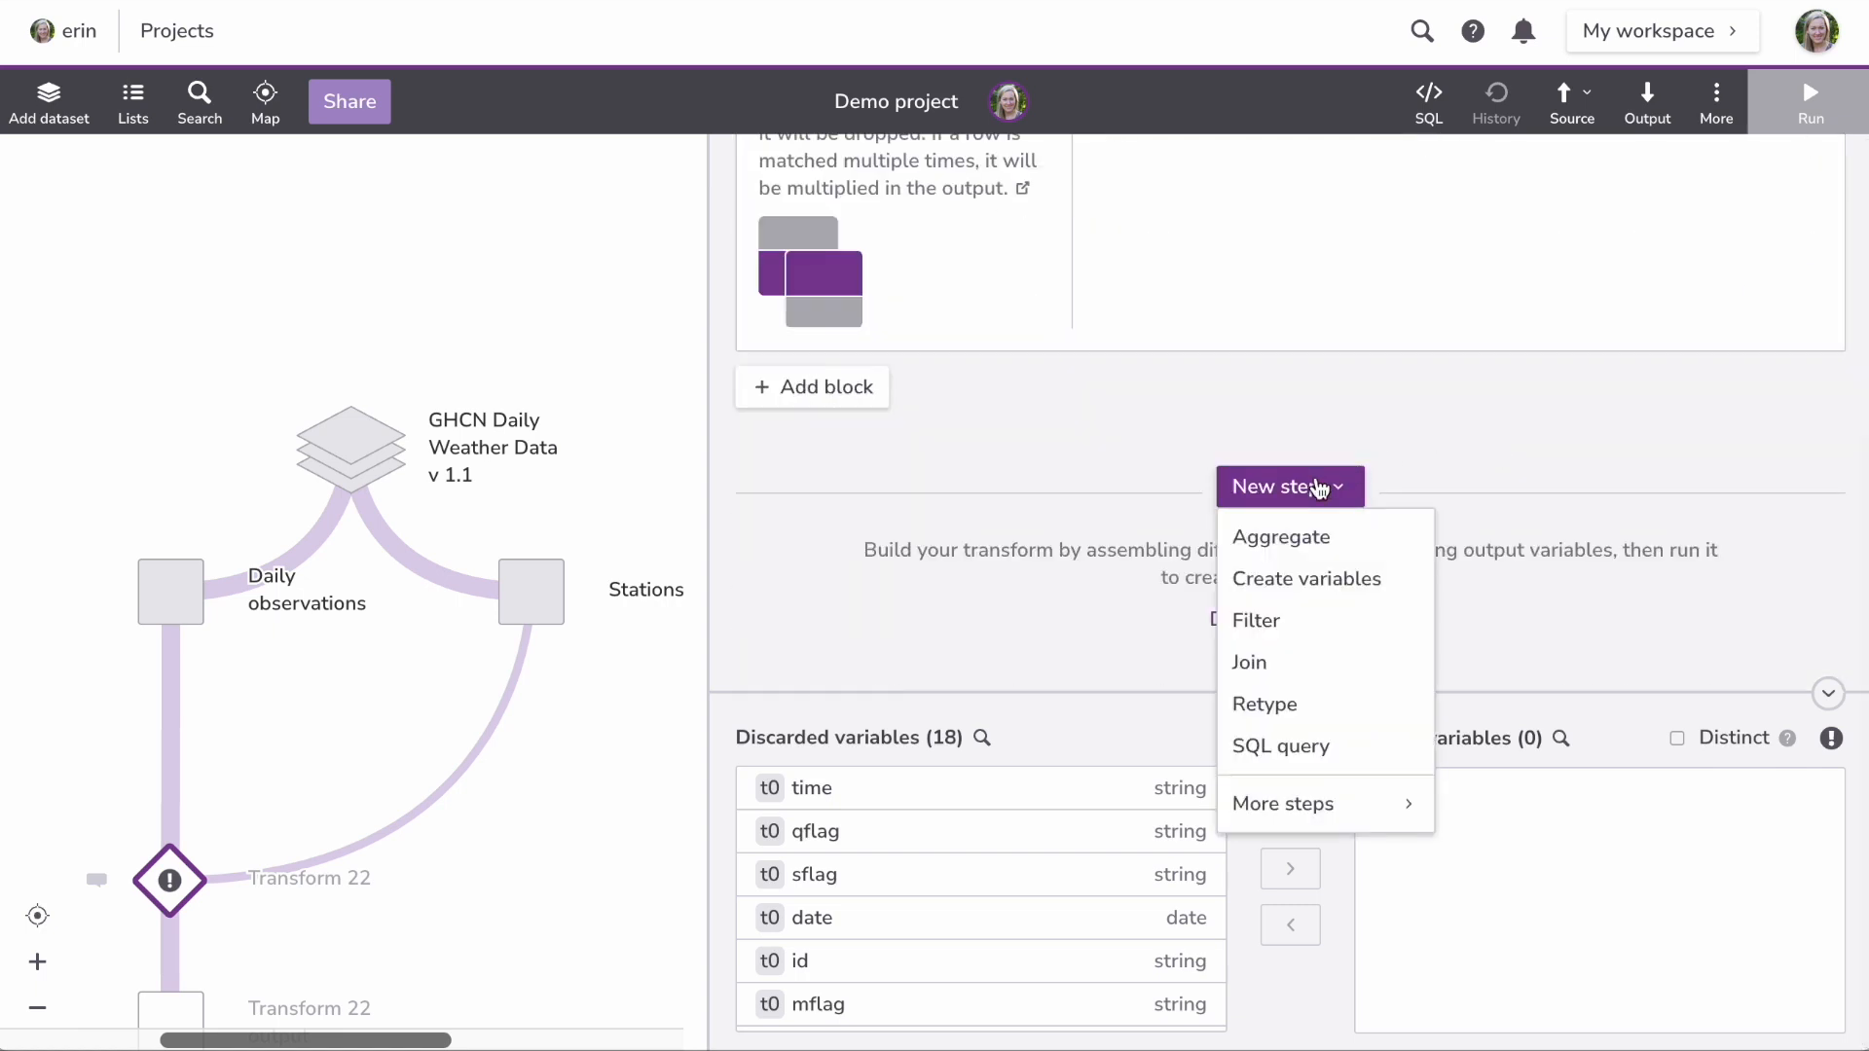
left_click(1315, 575)
key("ctrl+a")
type("year")
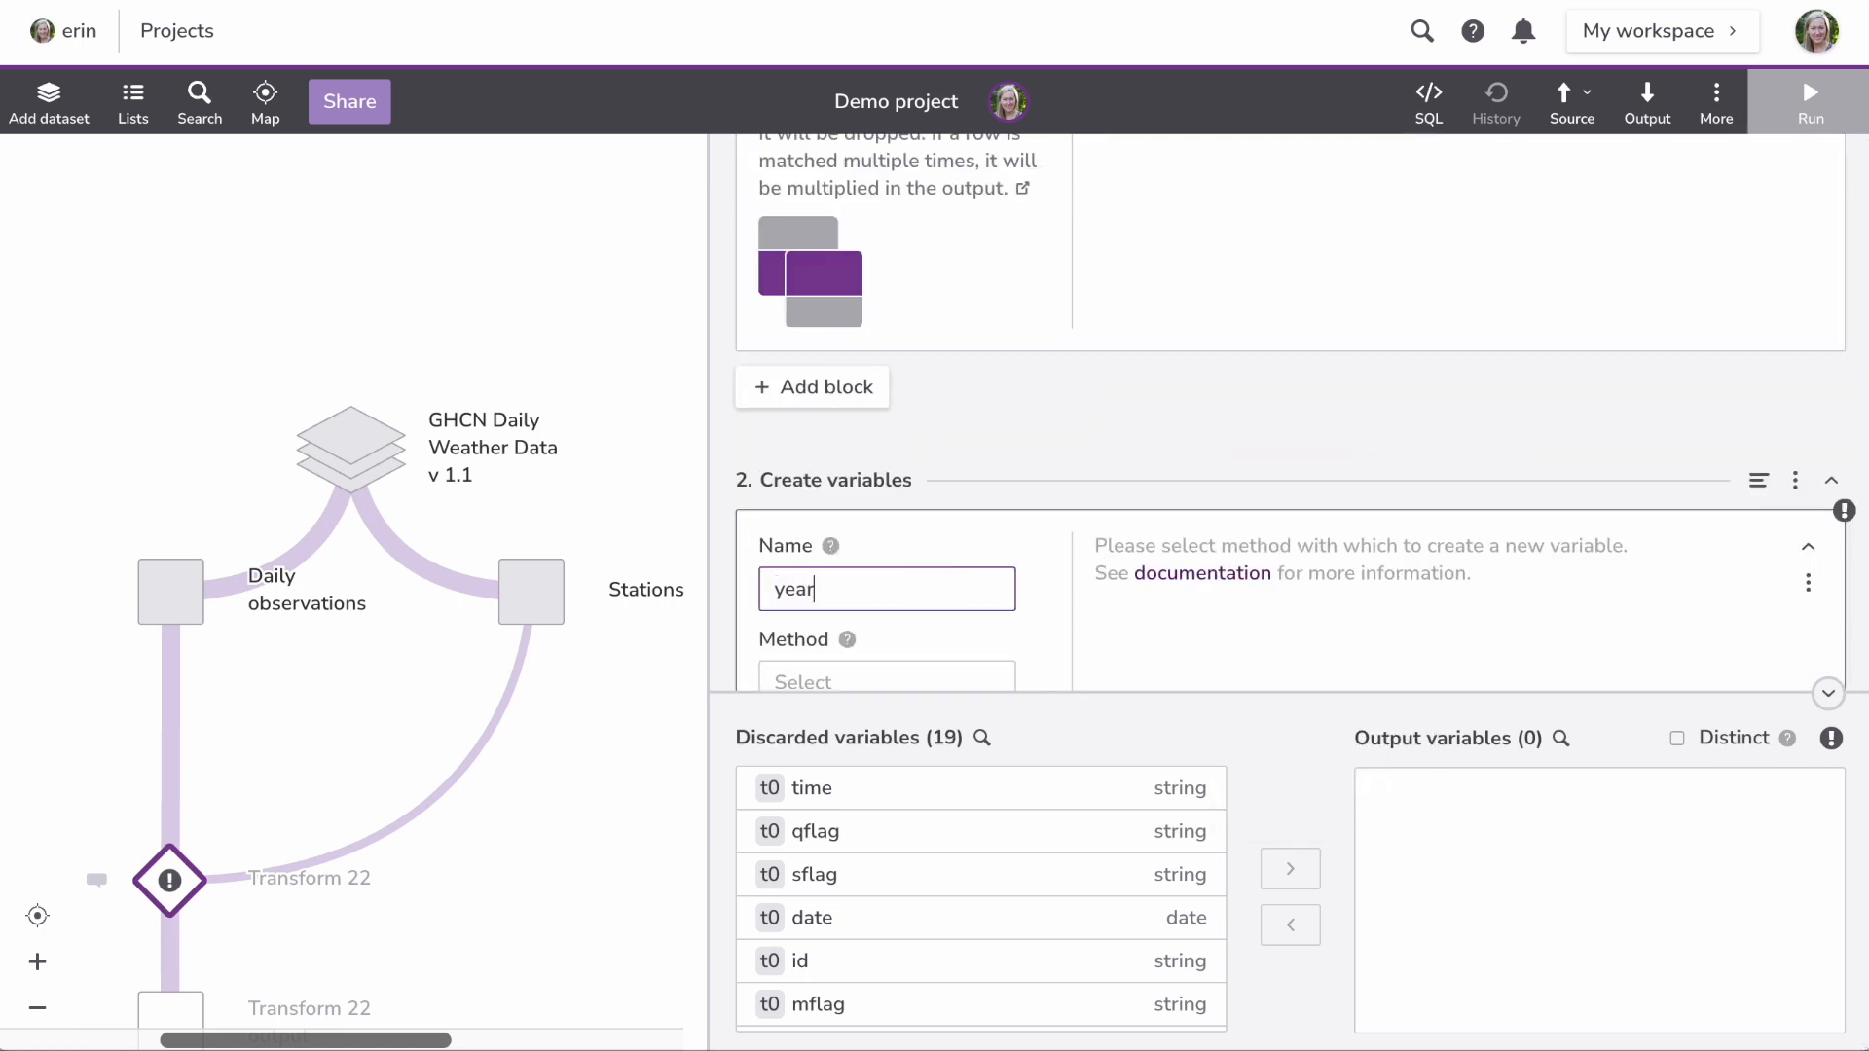
scroll(876, 487, "down", 3)
Step: Define year as a Date extract of the Year part from the date variable
left_click(822, 392)
type("date")
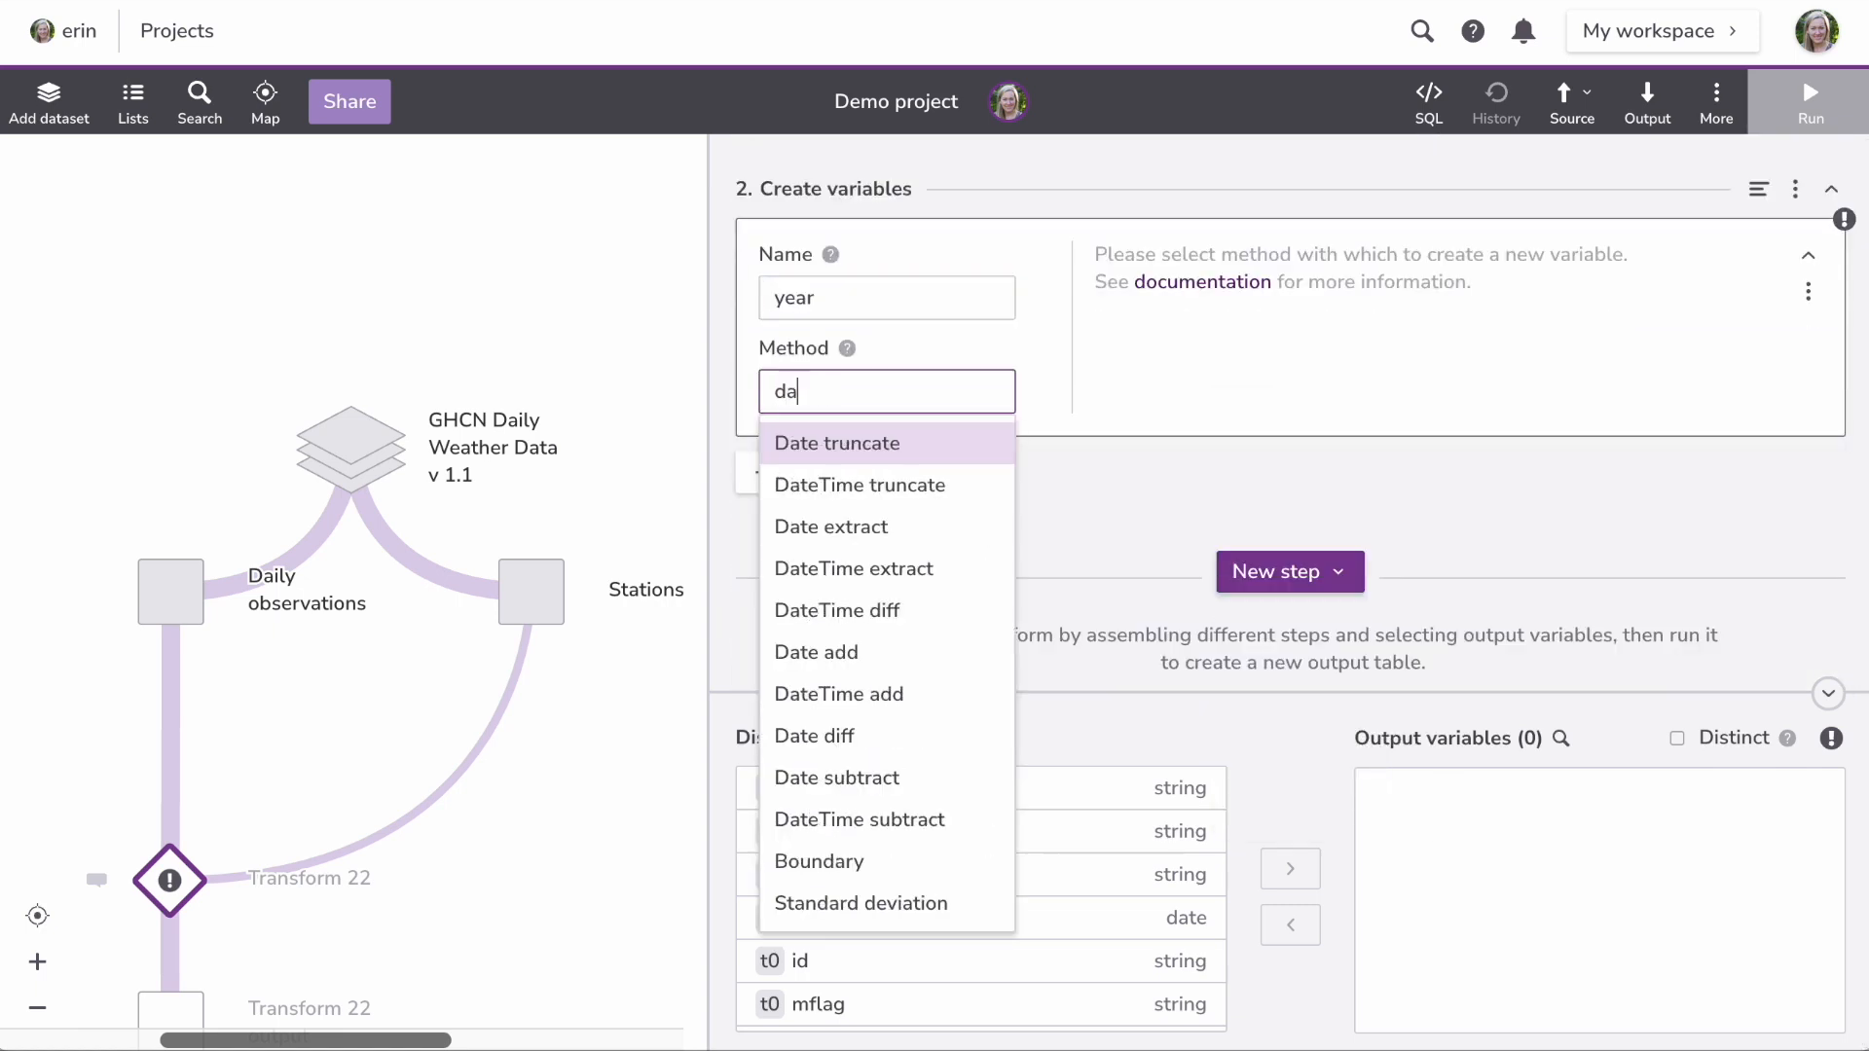
left_click(852, 531)
left_click(1185, 310)
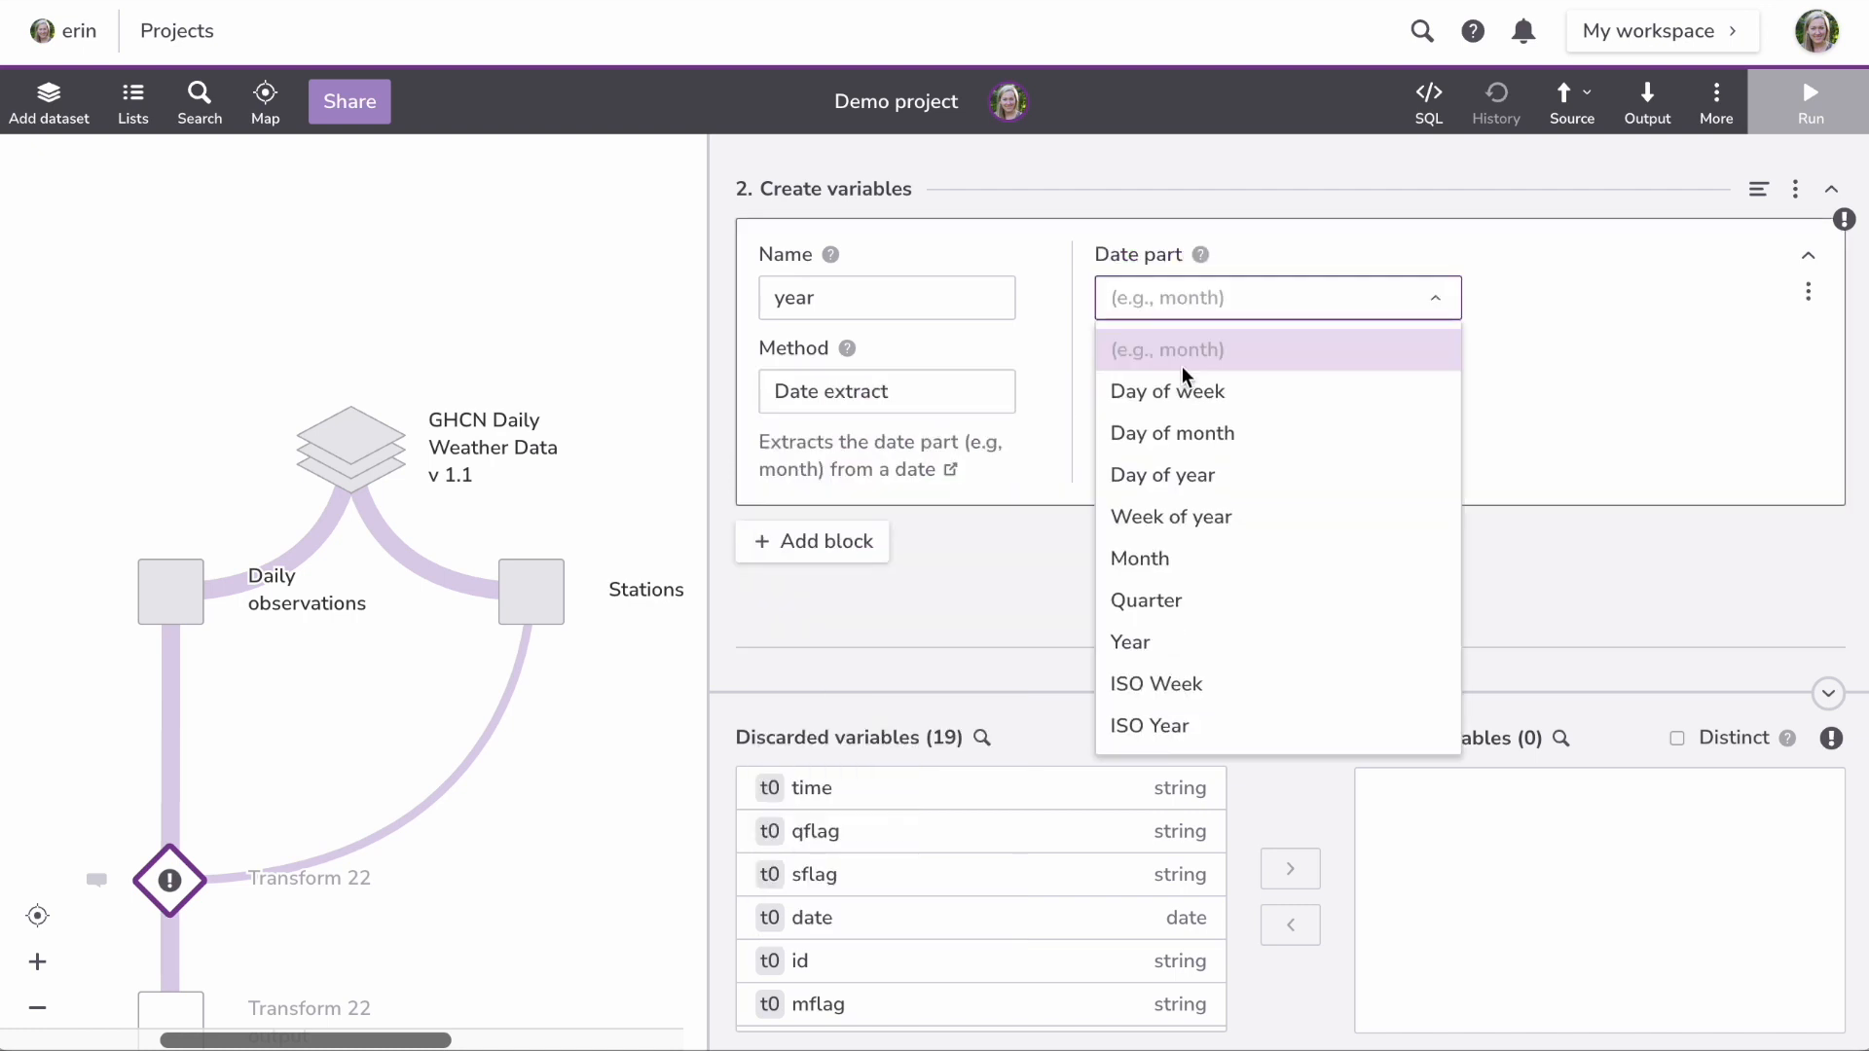
left_click(1217, 639)
left_click(1185, 394)
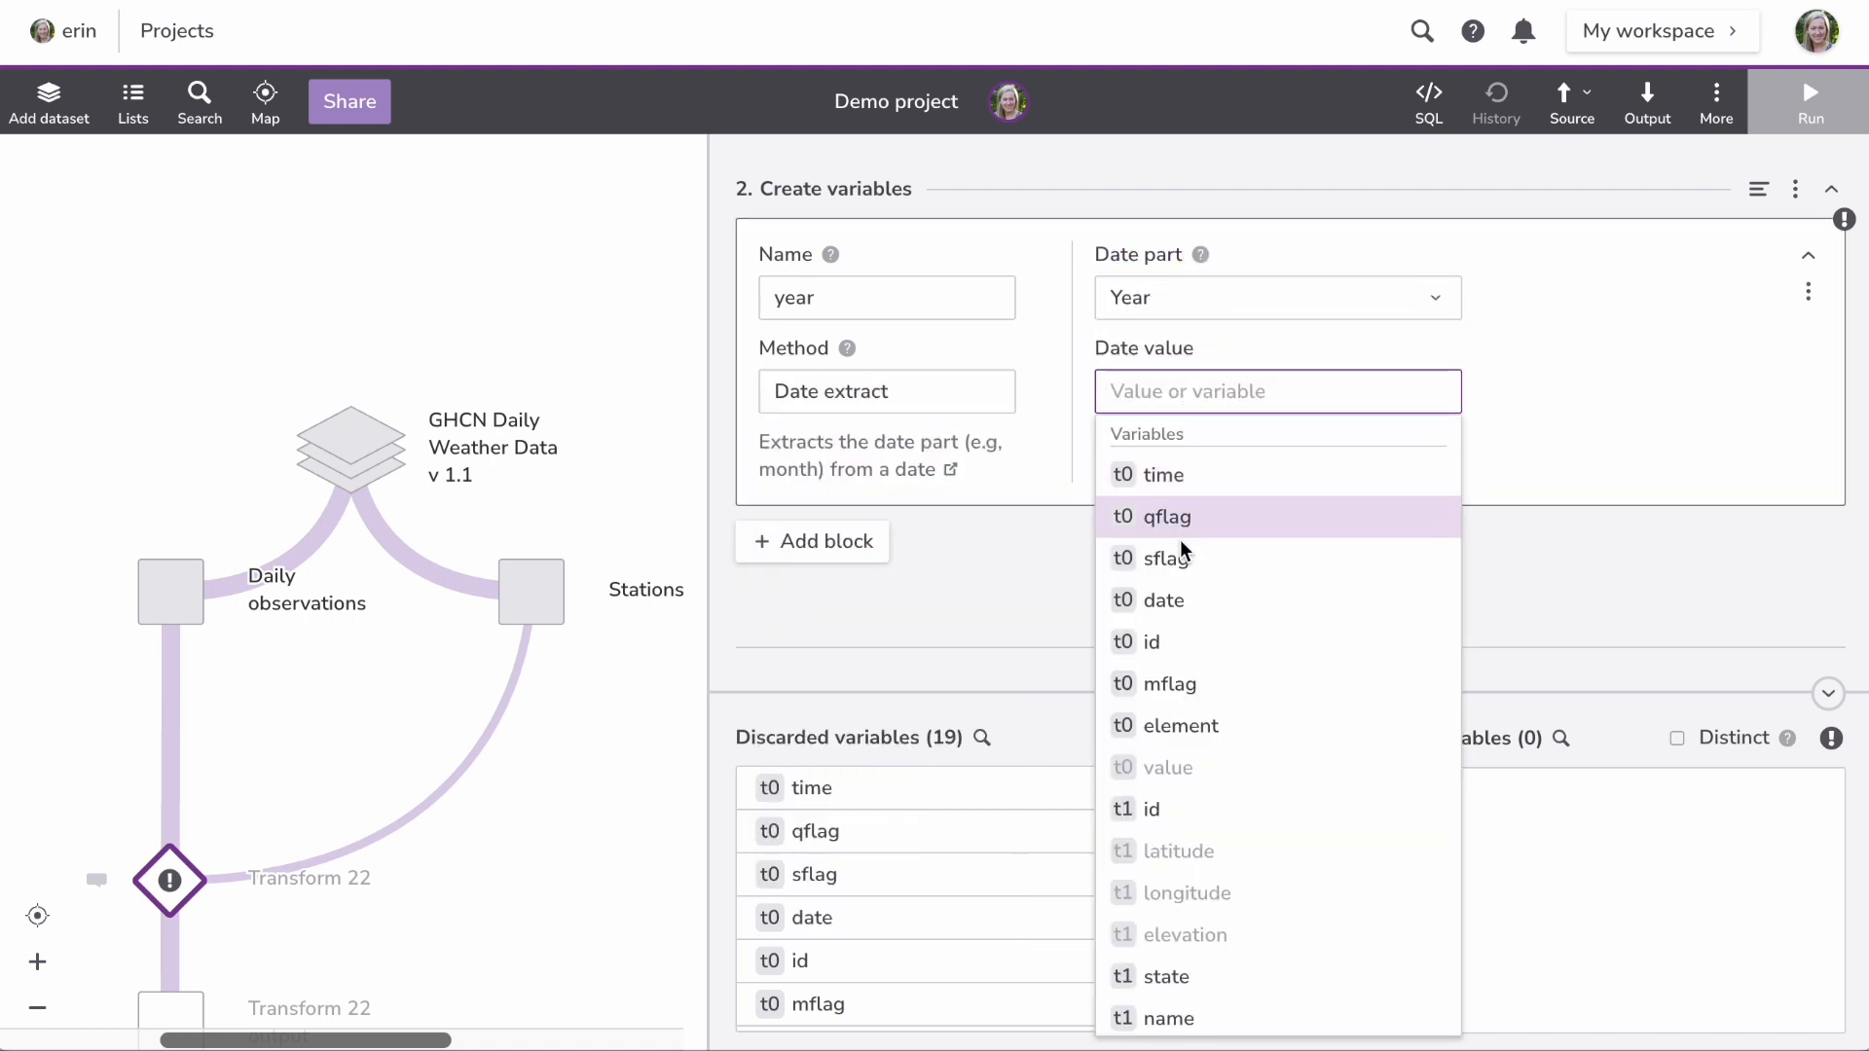
left_click(1164, 600)
scroll(1181, 597, "down", 2)
left_click(1303, 487)
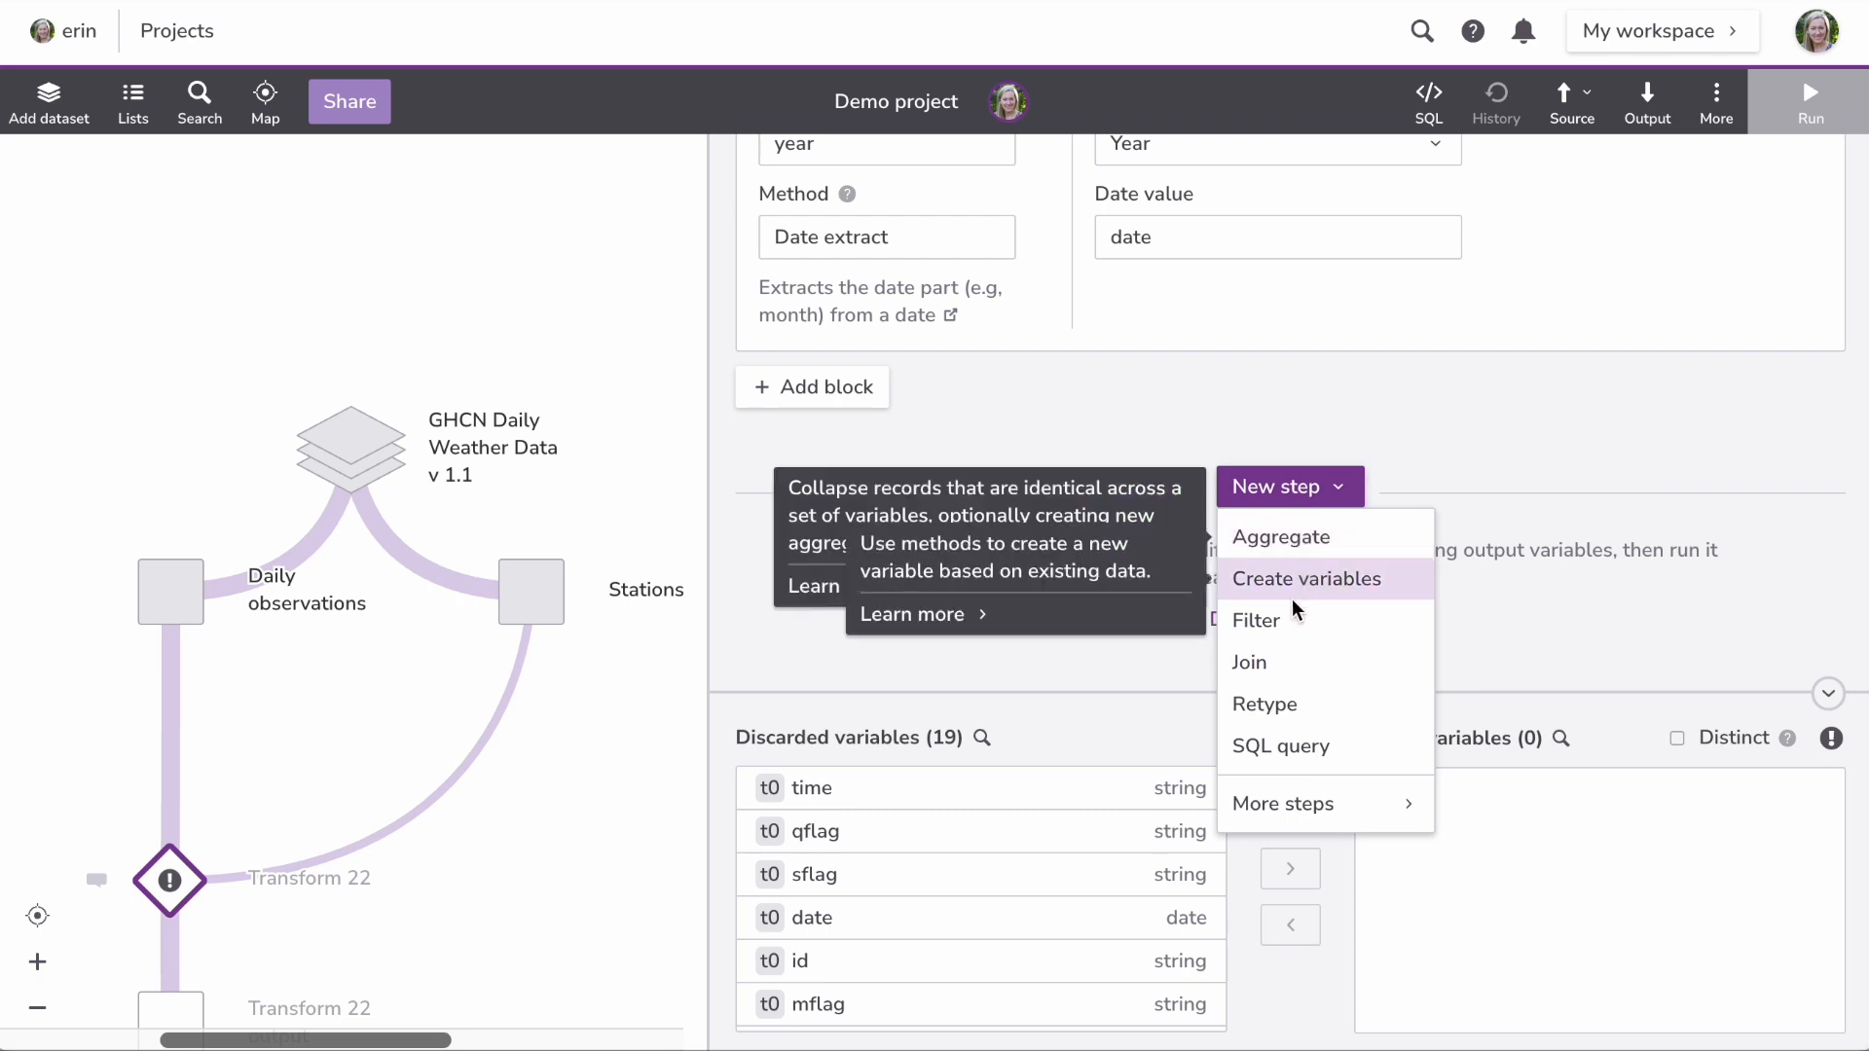
Step: Add a Filter step keeping only rows where element = PRCP
left_click(1294, 626)
type("e")
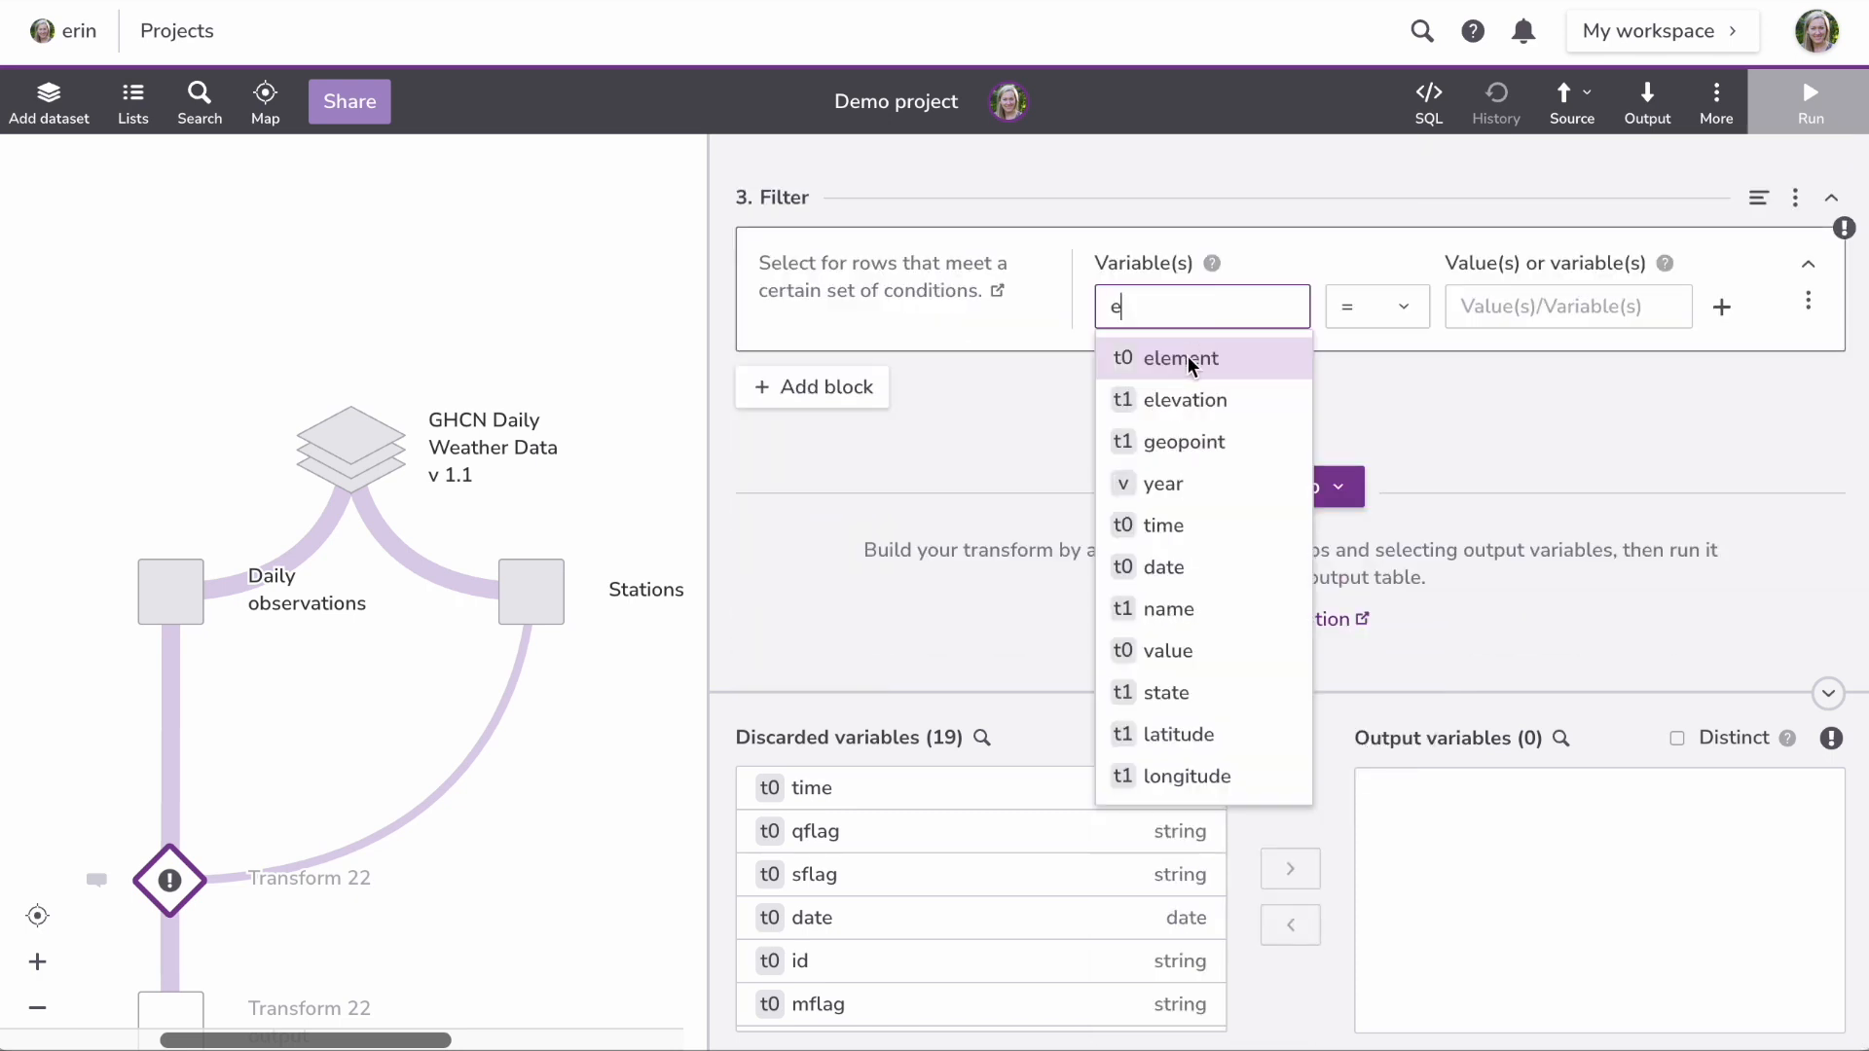
key("Return")
key("Tab")
type("PRCP")
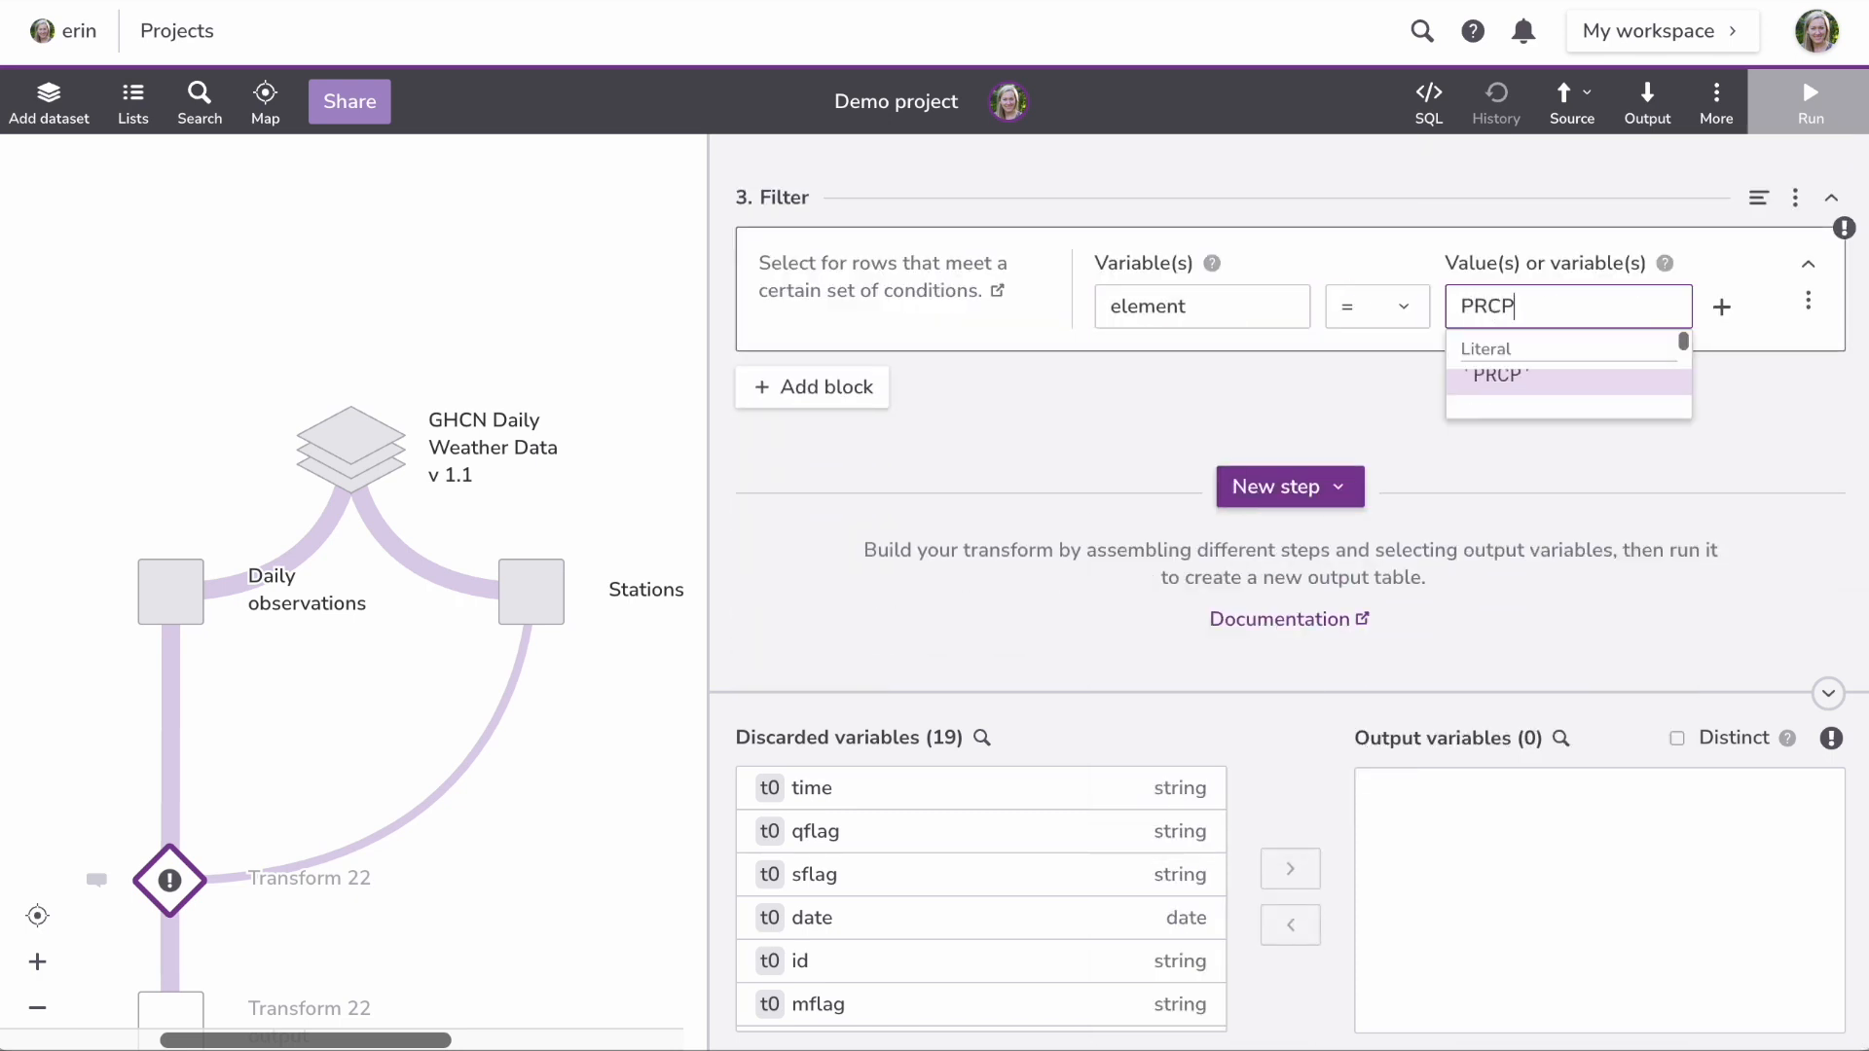
left_click(1519, 384)
left_click(1268, 445)
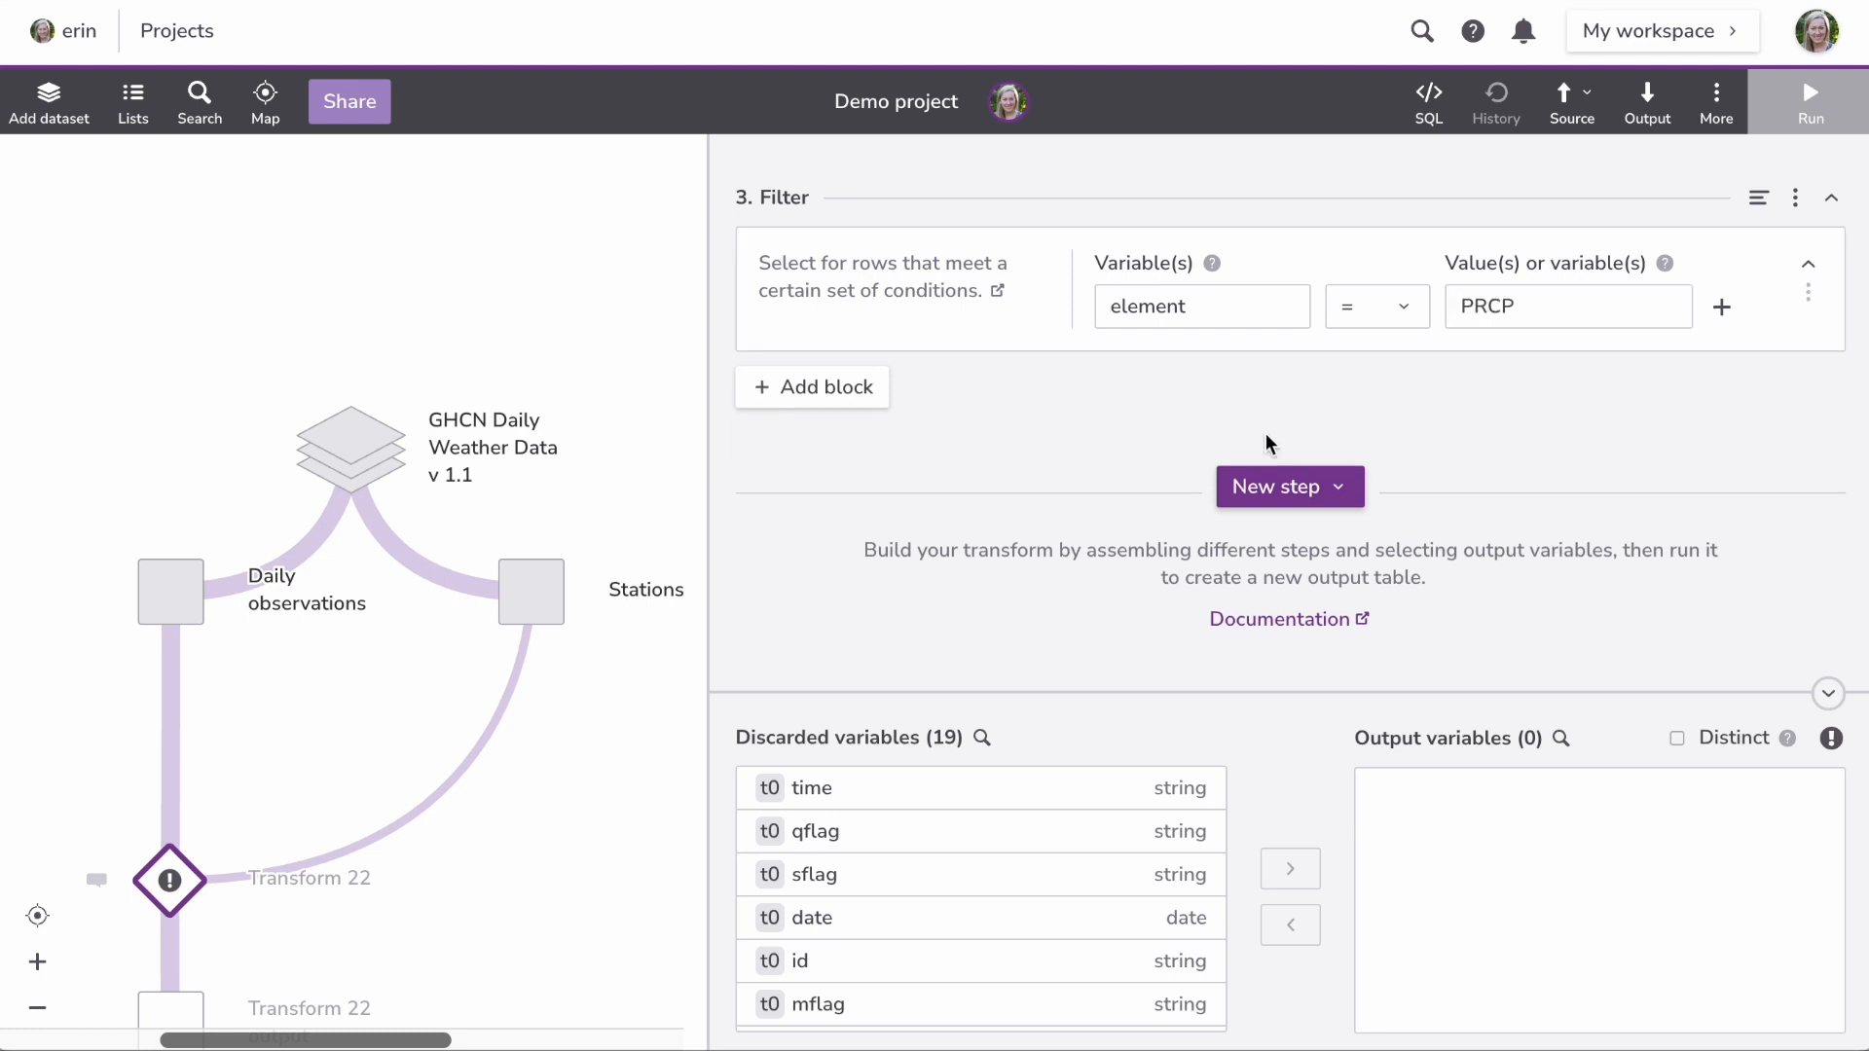
scroll(990, 934, "down", 5)
scroll(947, 925, "up", 5)
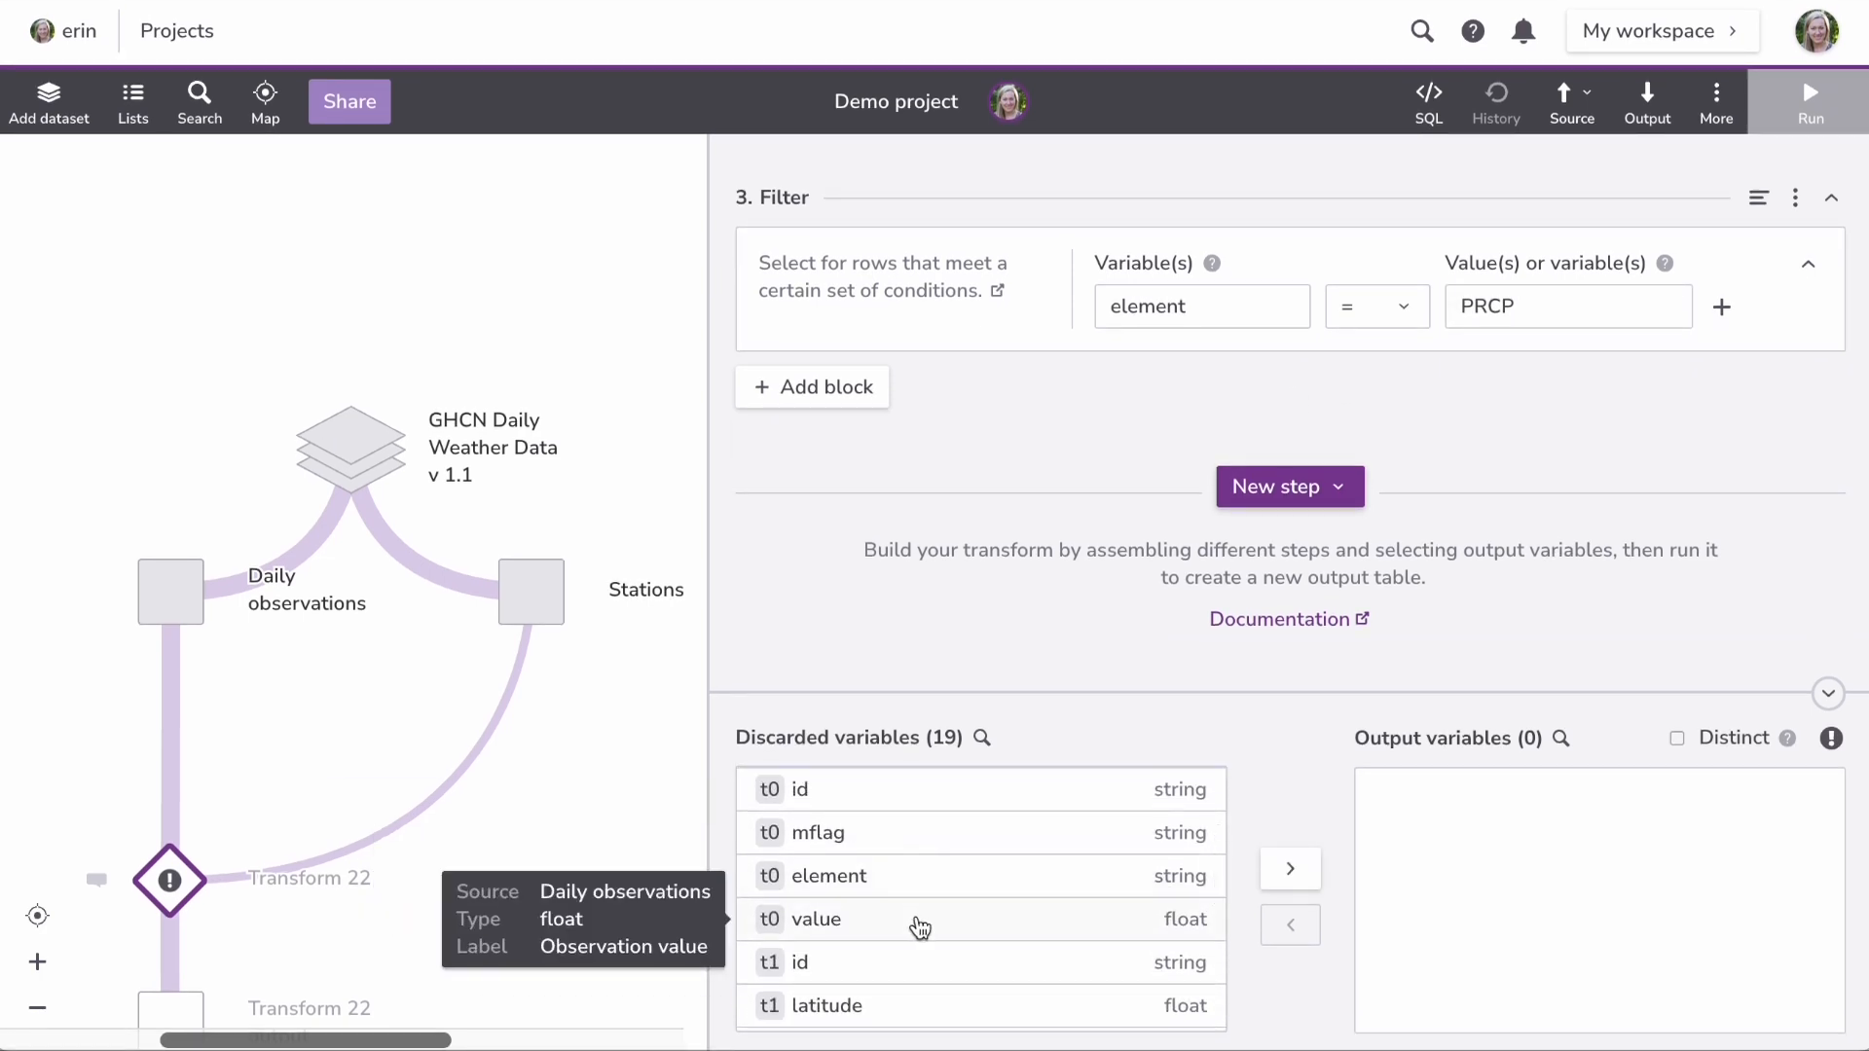
Step: Move element, value and the station id from Discarded variables into the output
left_click(920, 921)
left_click(913, 881, "ctrl")
left_click(900, 969, "ctrl")
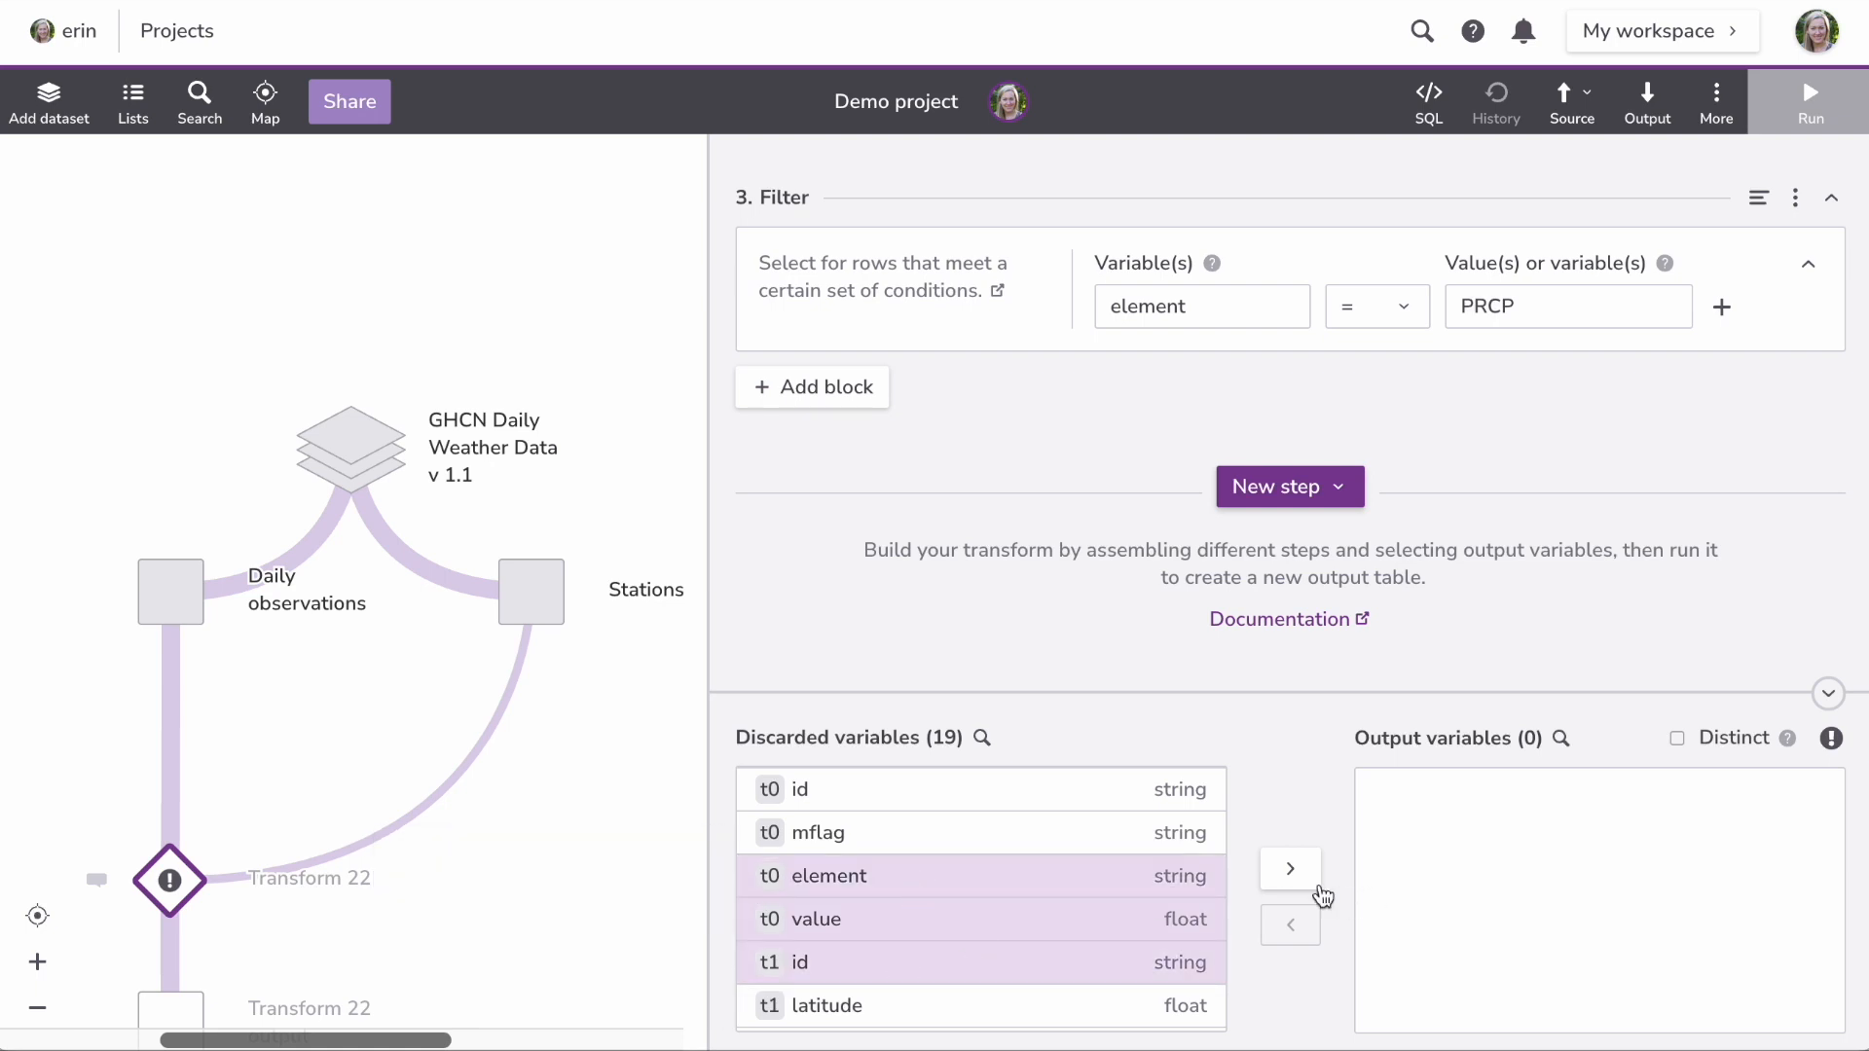
left_click(1291, 870)
Step: Run the transform to build Table 1 with 94,204,729 rows
left_click(1757, 104)
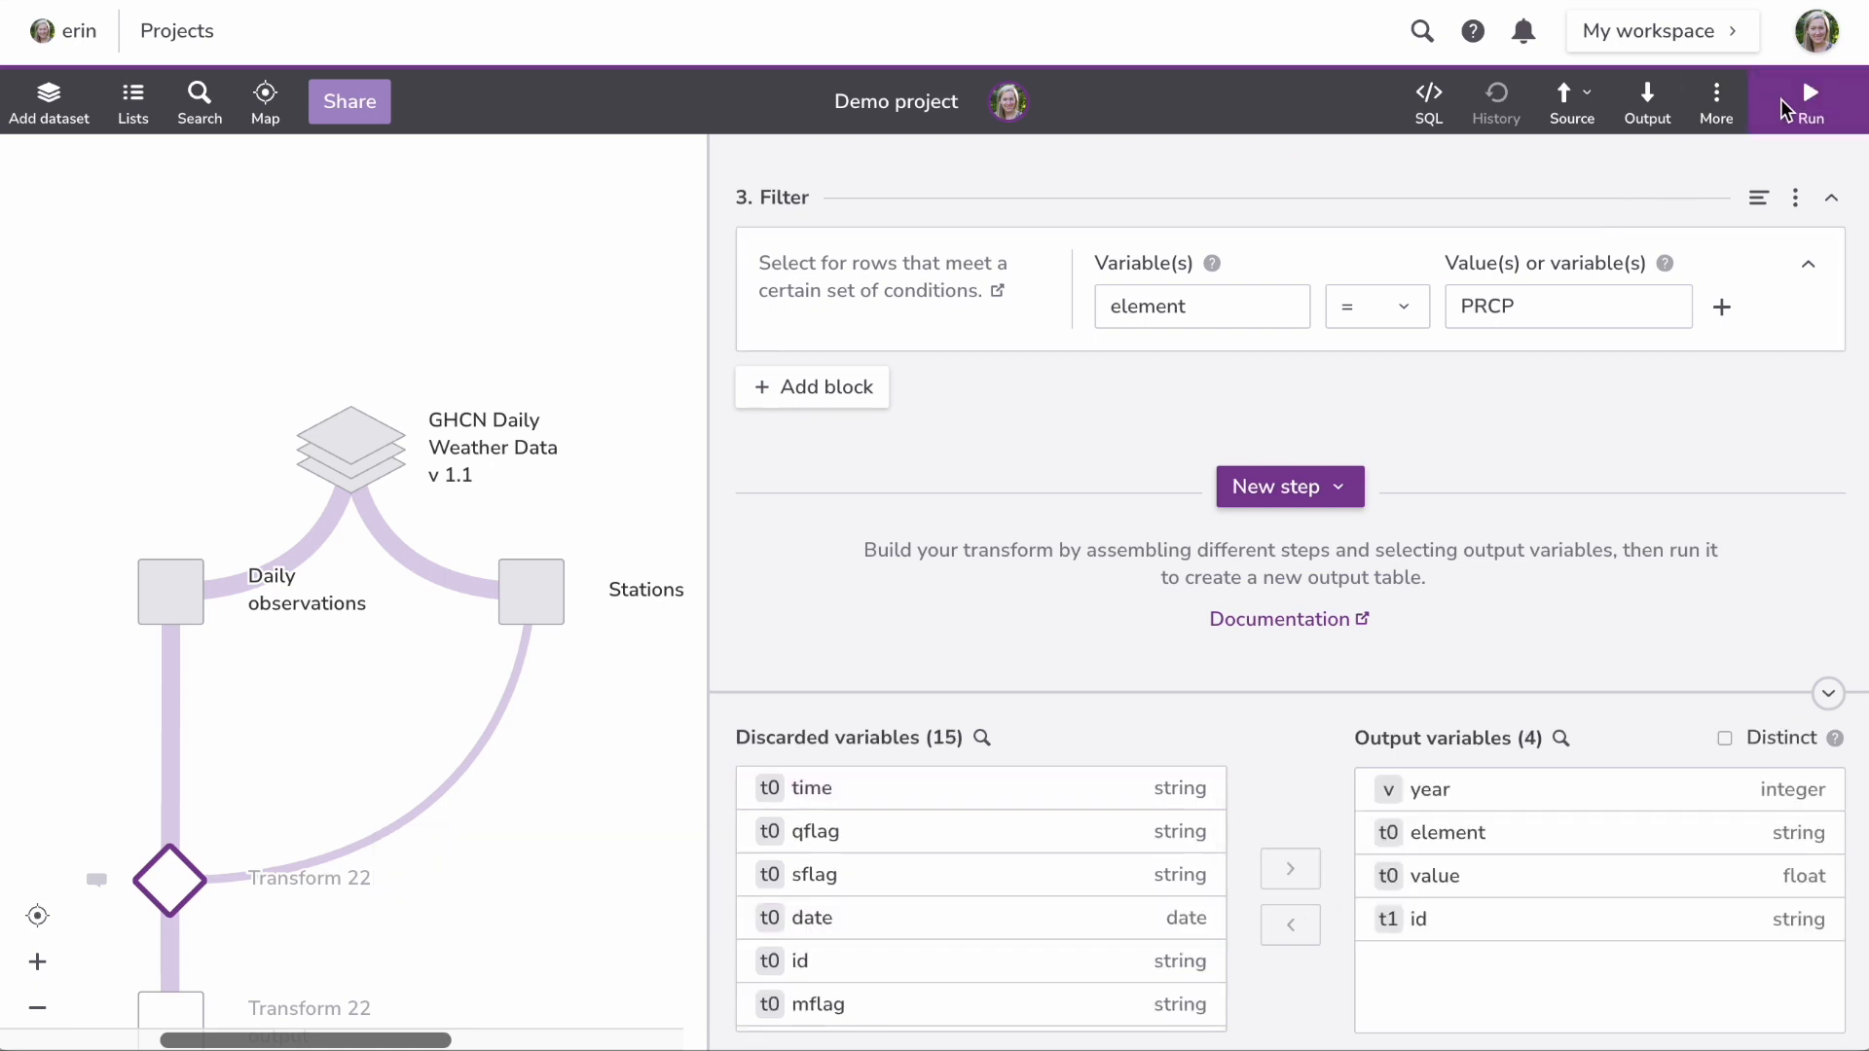
mouse_move(601, 705)
scroll(597, 701, "down", 3)
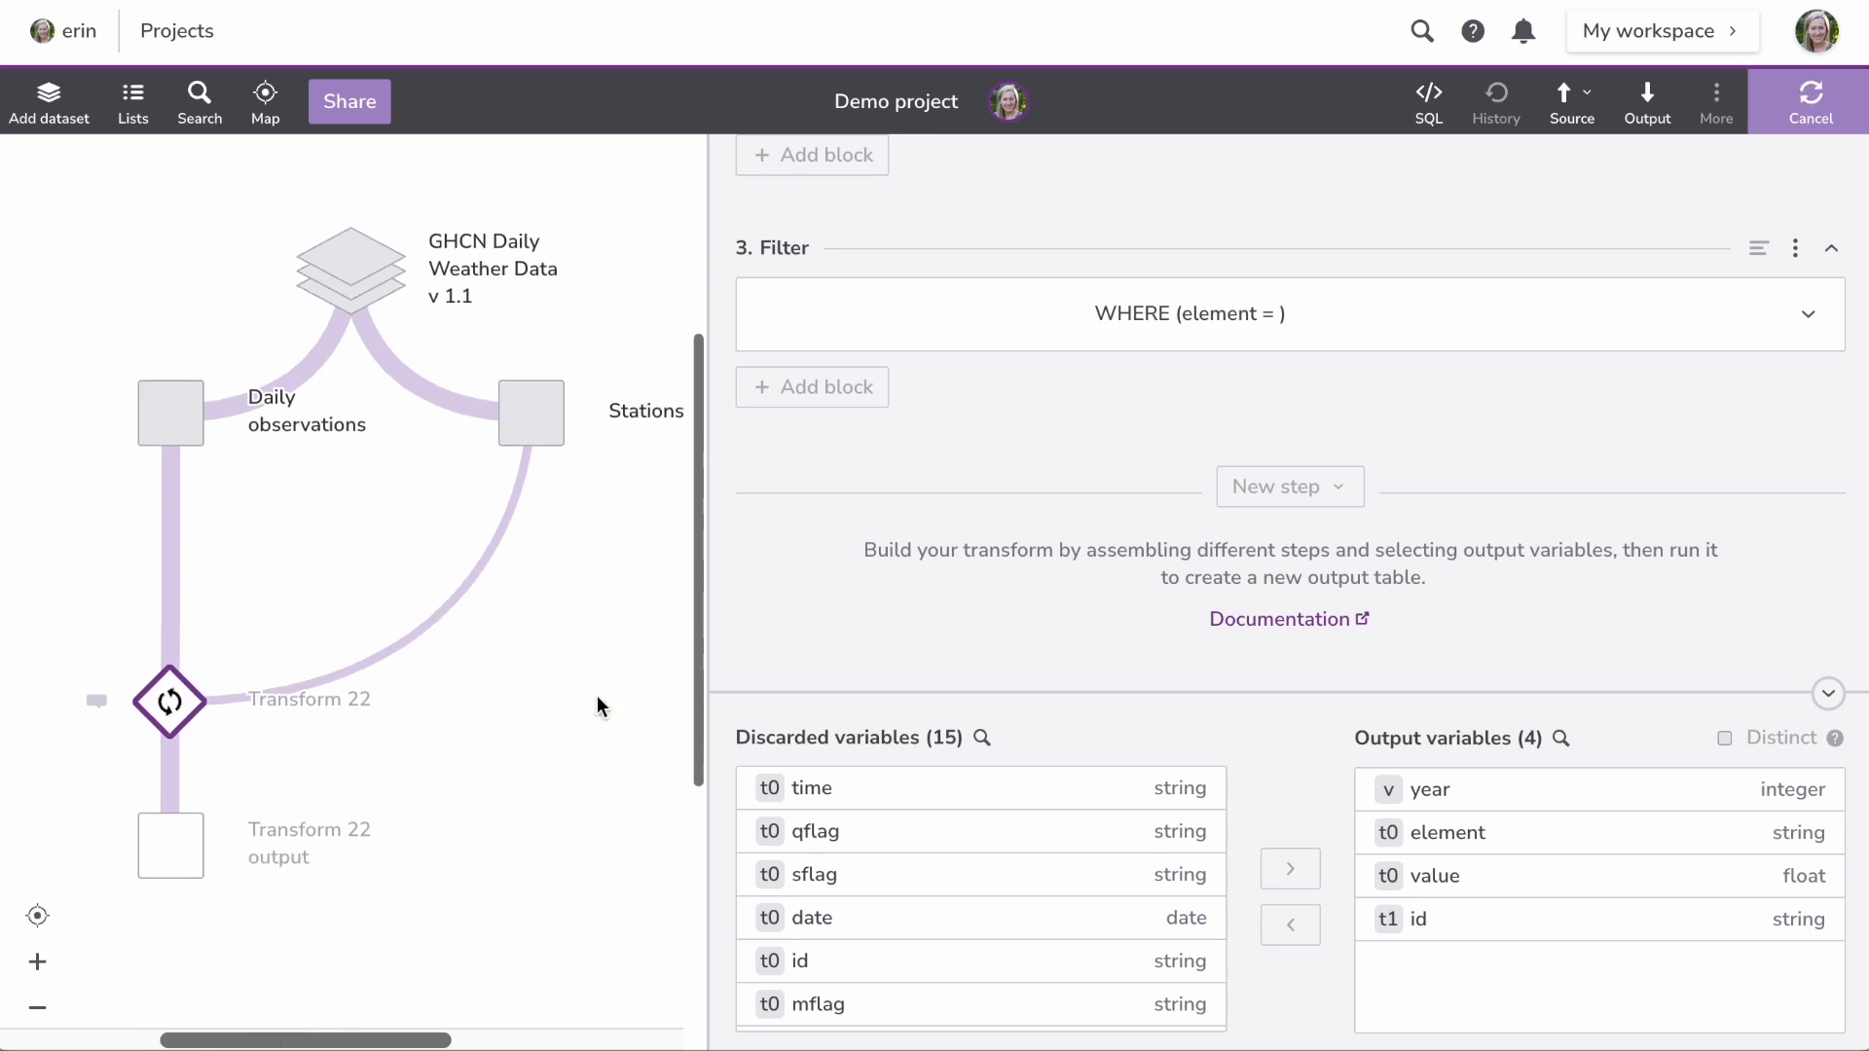
mouse_move(201, 752)
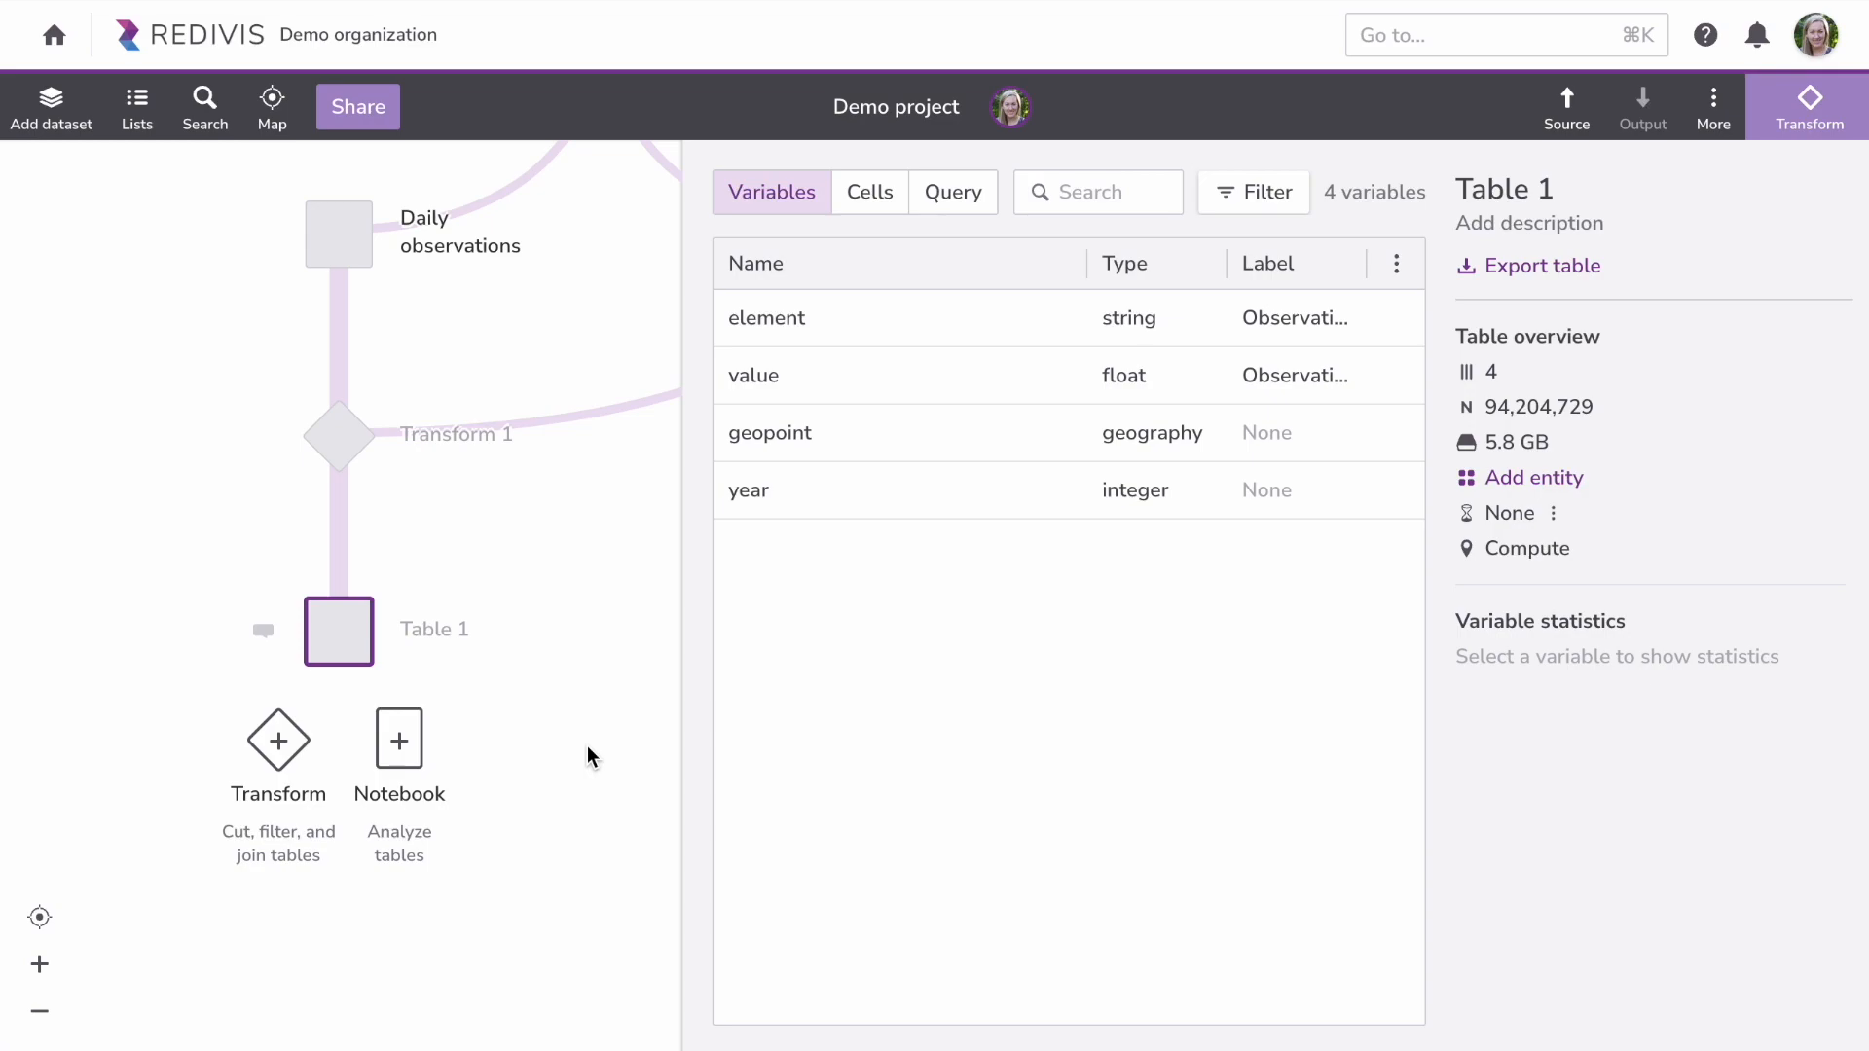
Step: Create Python Notebook 1 from Table 1 and view its Dependencies startup script
left_click(414, 733)
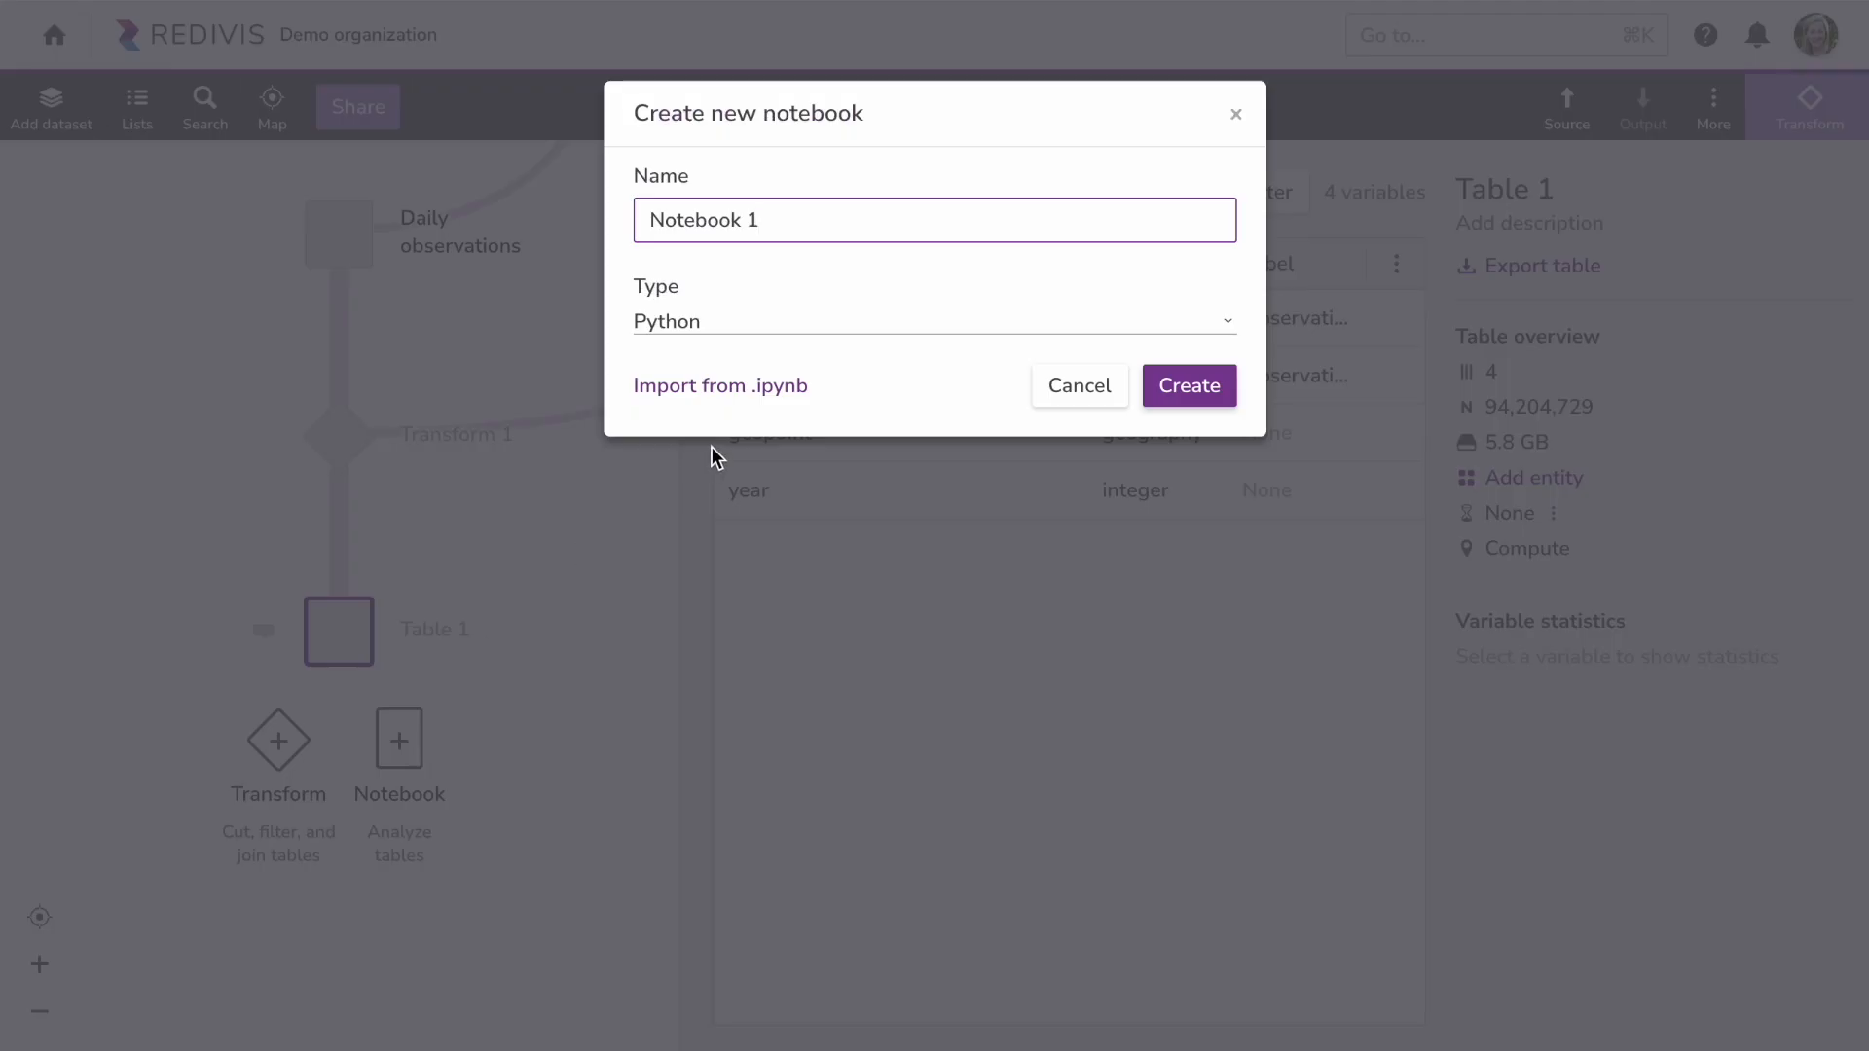
left_click(807, 338)
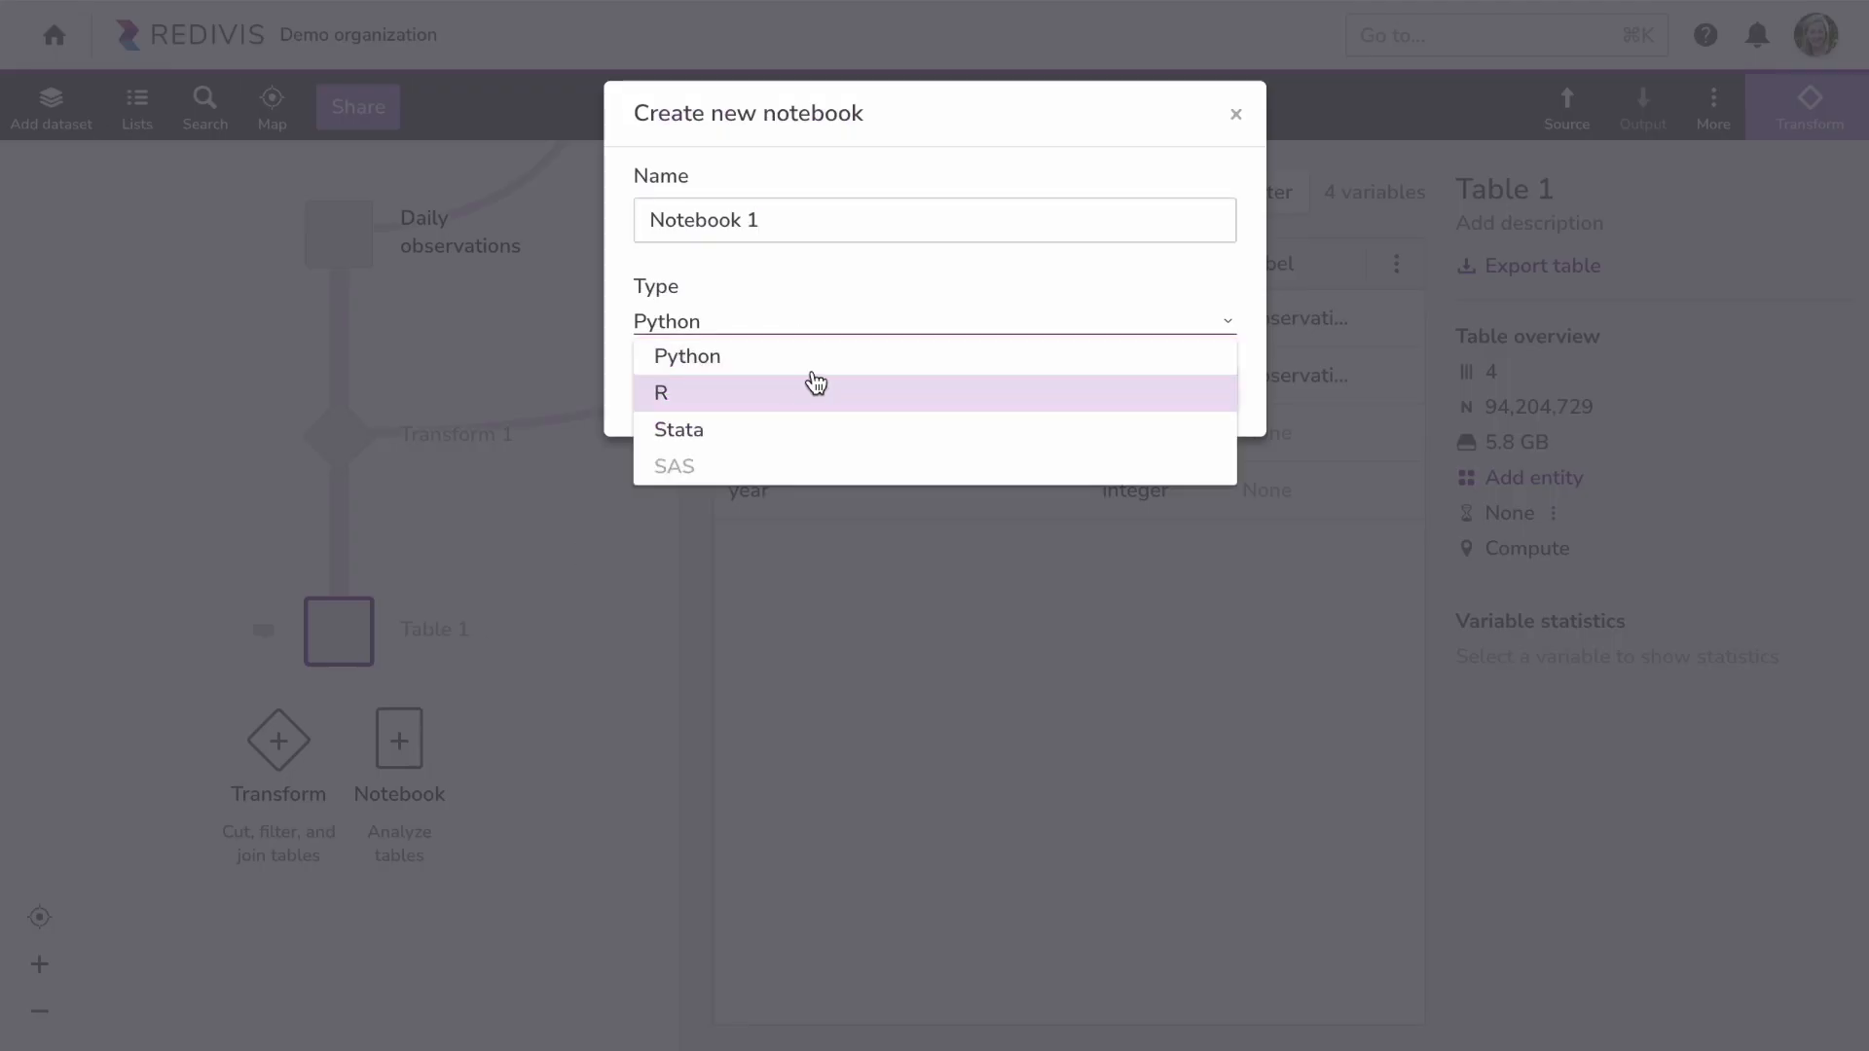
left_click(844, 374)
left_click(1197, 387)
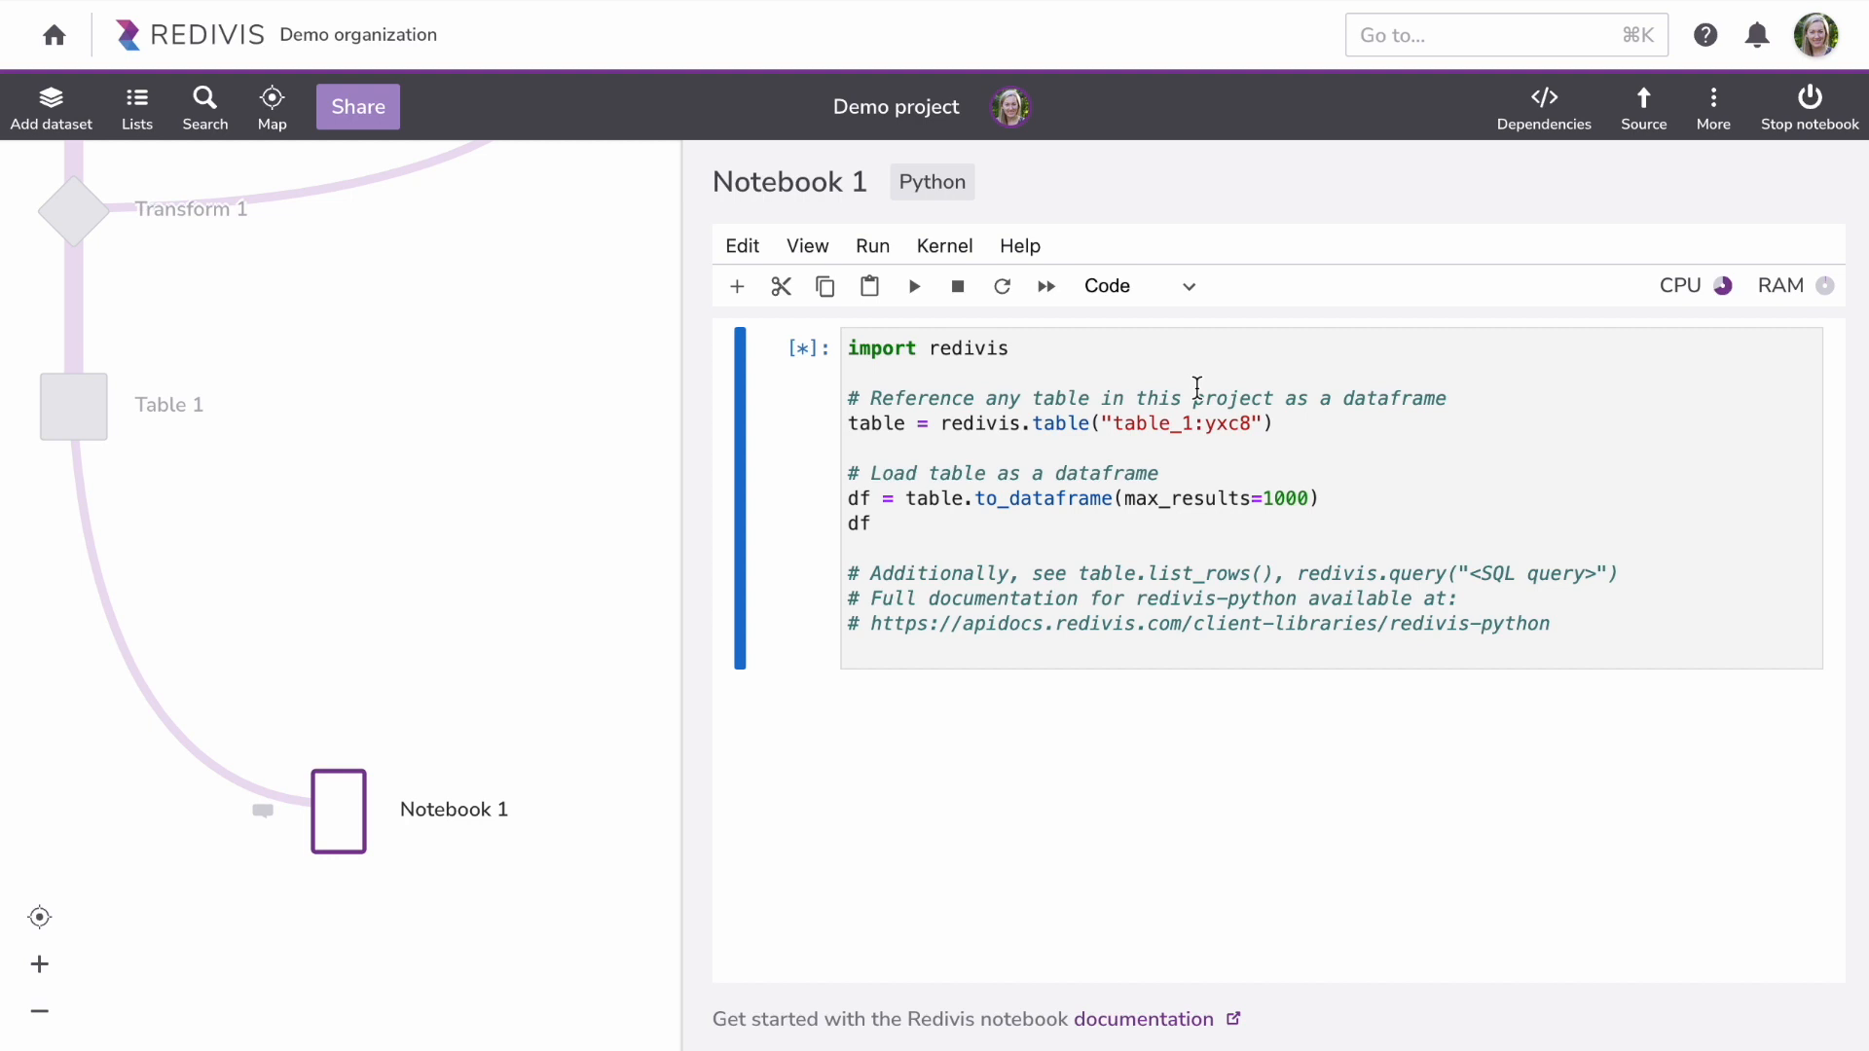
left_click(1545, 111)
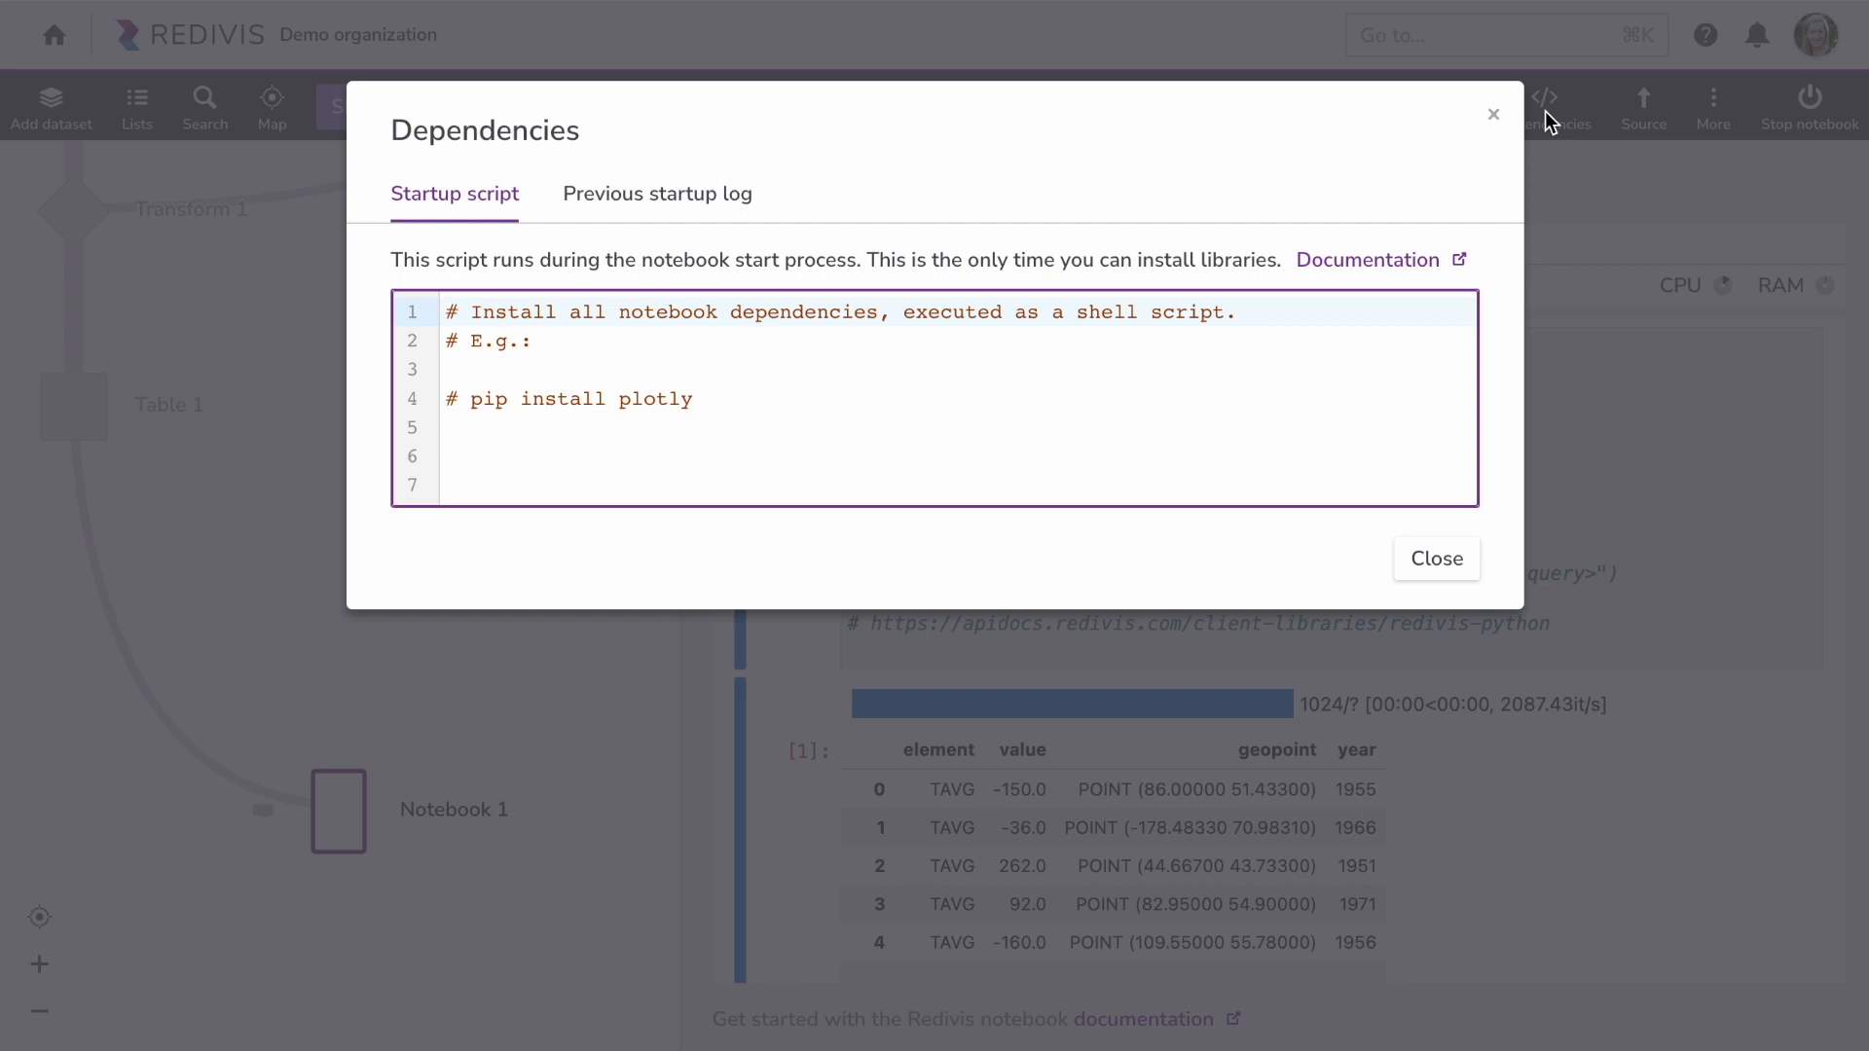
Step: Add and run a df.explore() cell to map the observations on an interactive world map
left_click(1435, 561)
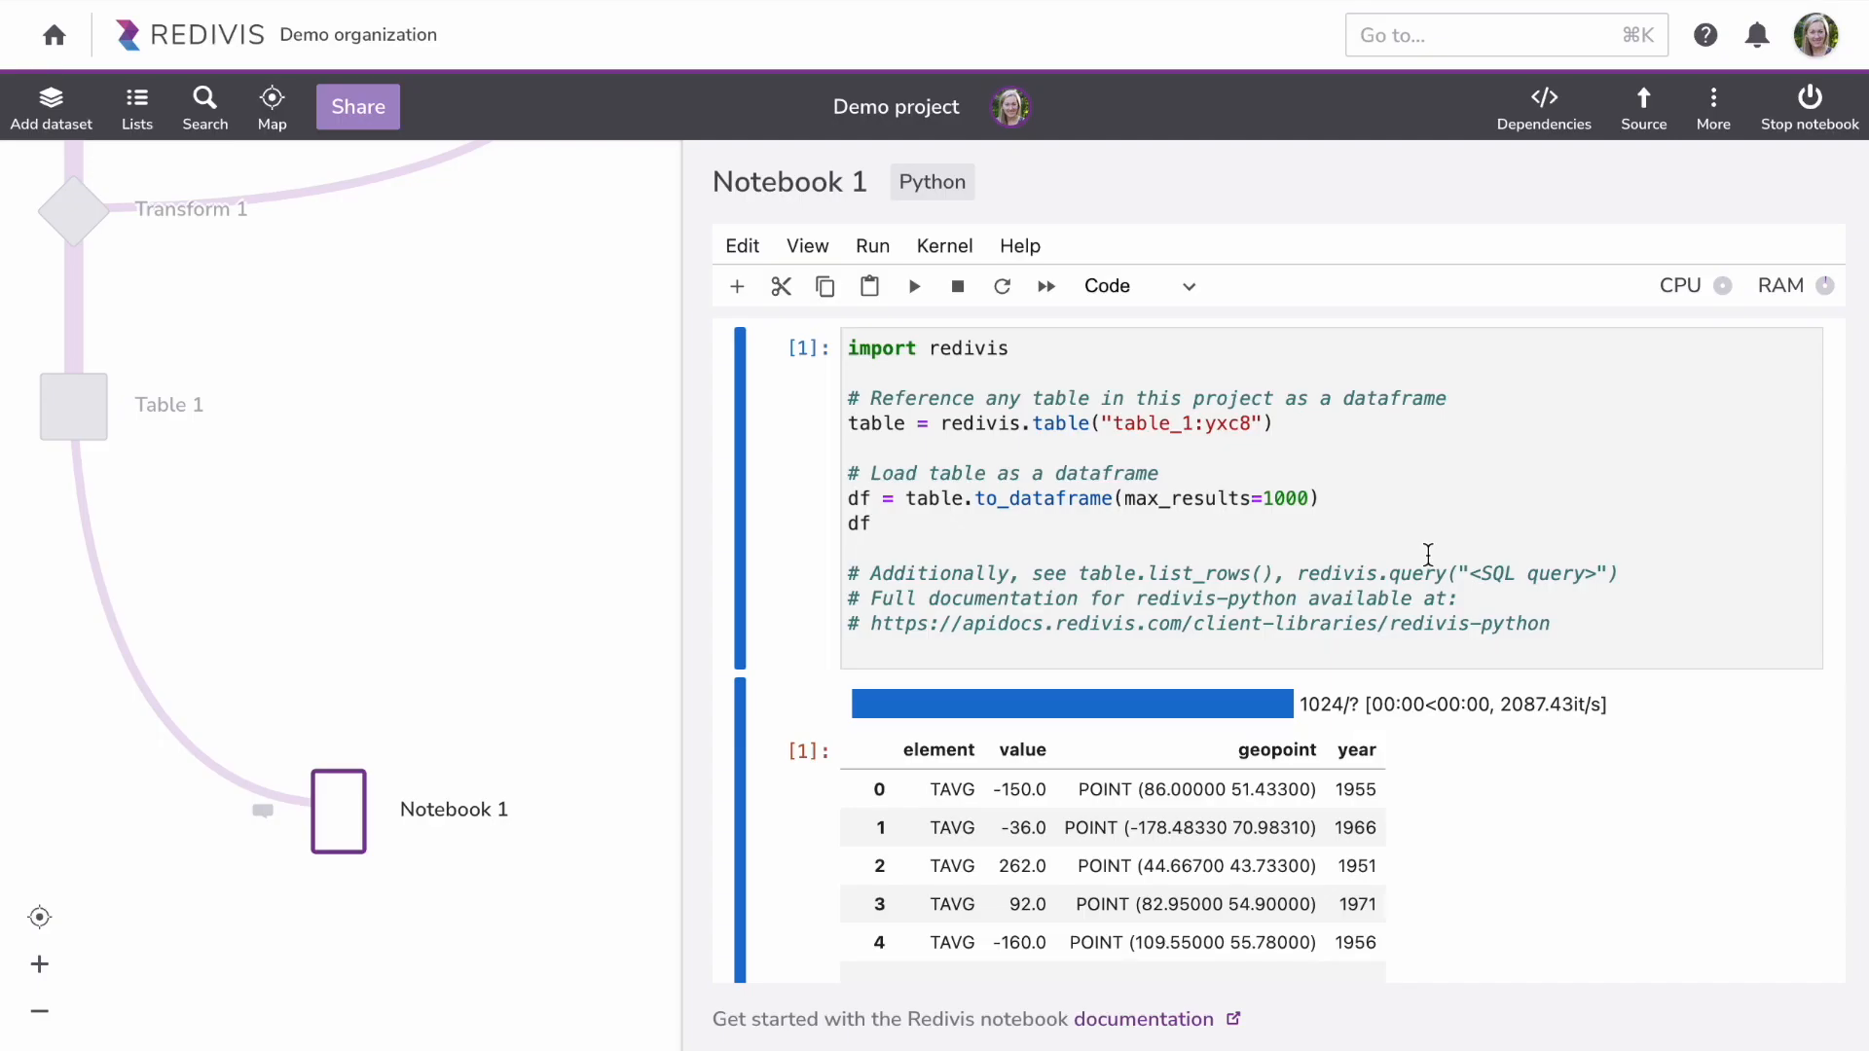
left_click(739, 286)
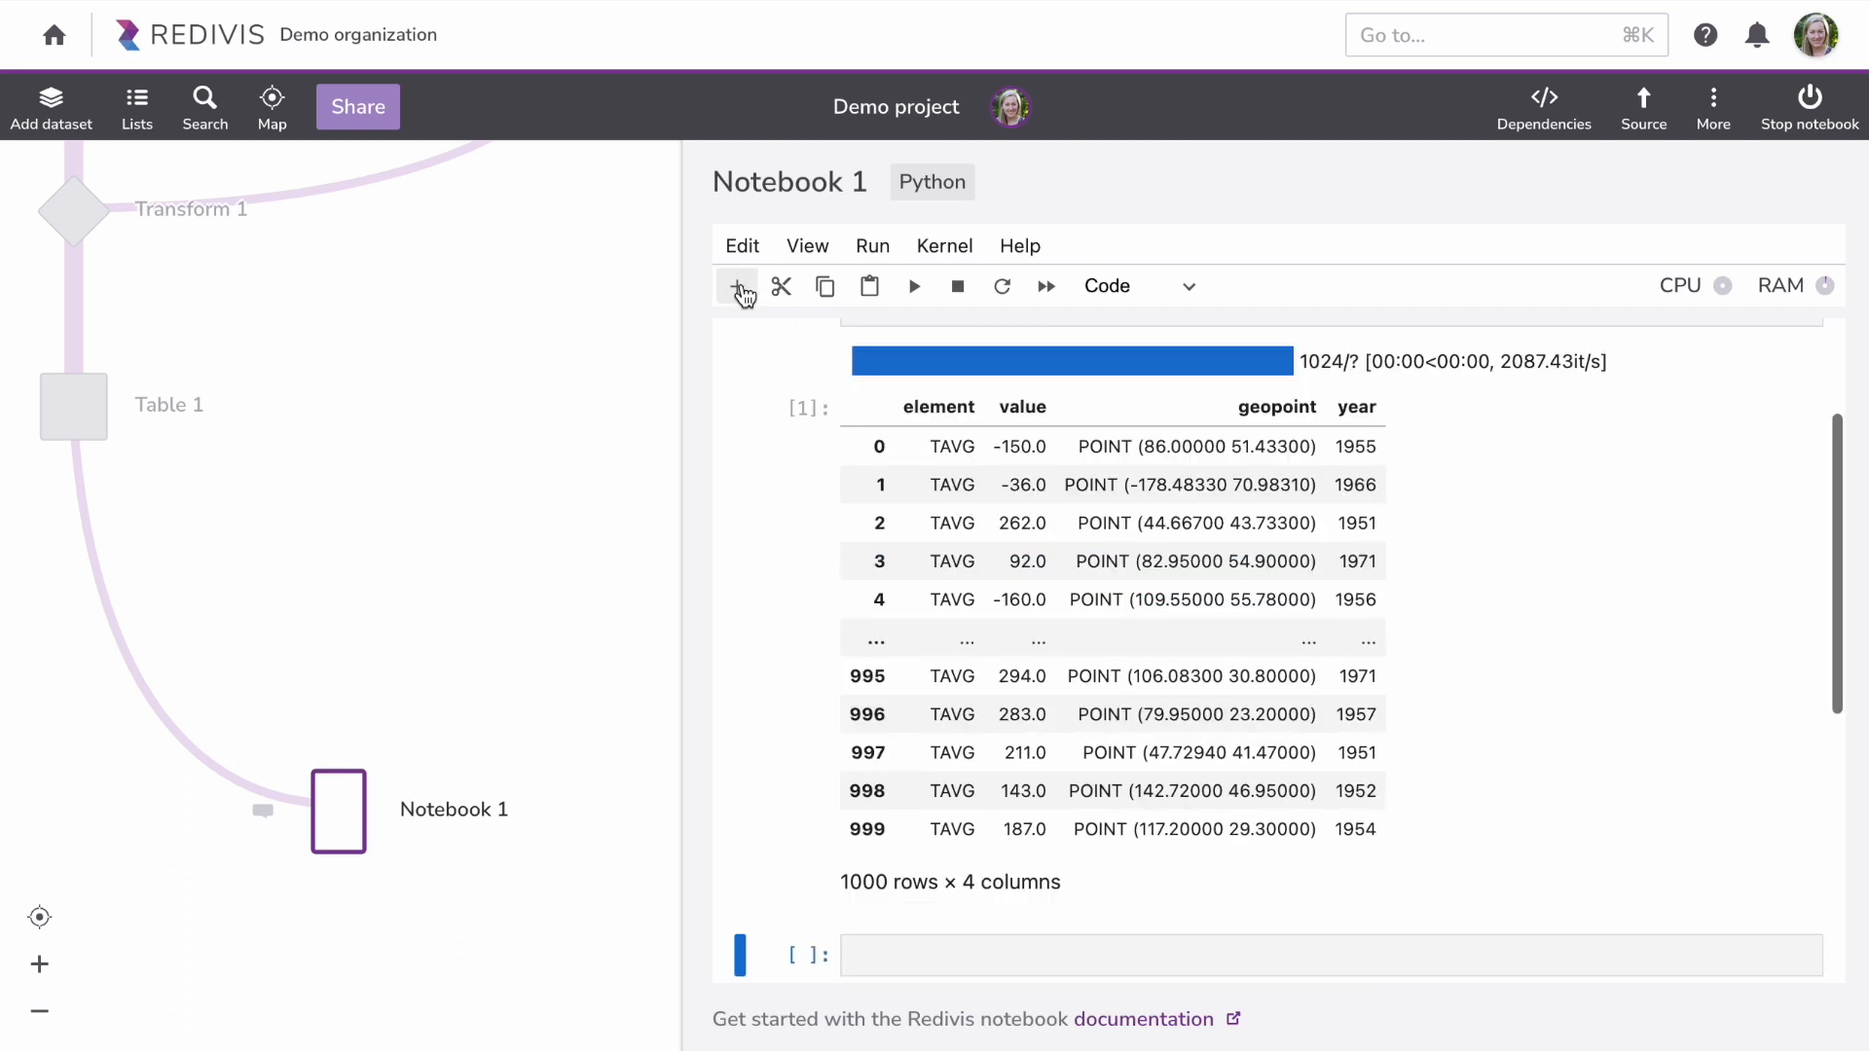
scroll(838, 682, "down", 2)
left_click(869, 822)
type("df.explore()")
key("shift+Return")
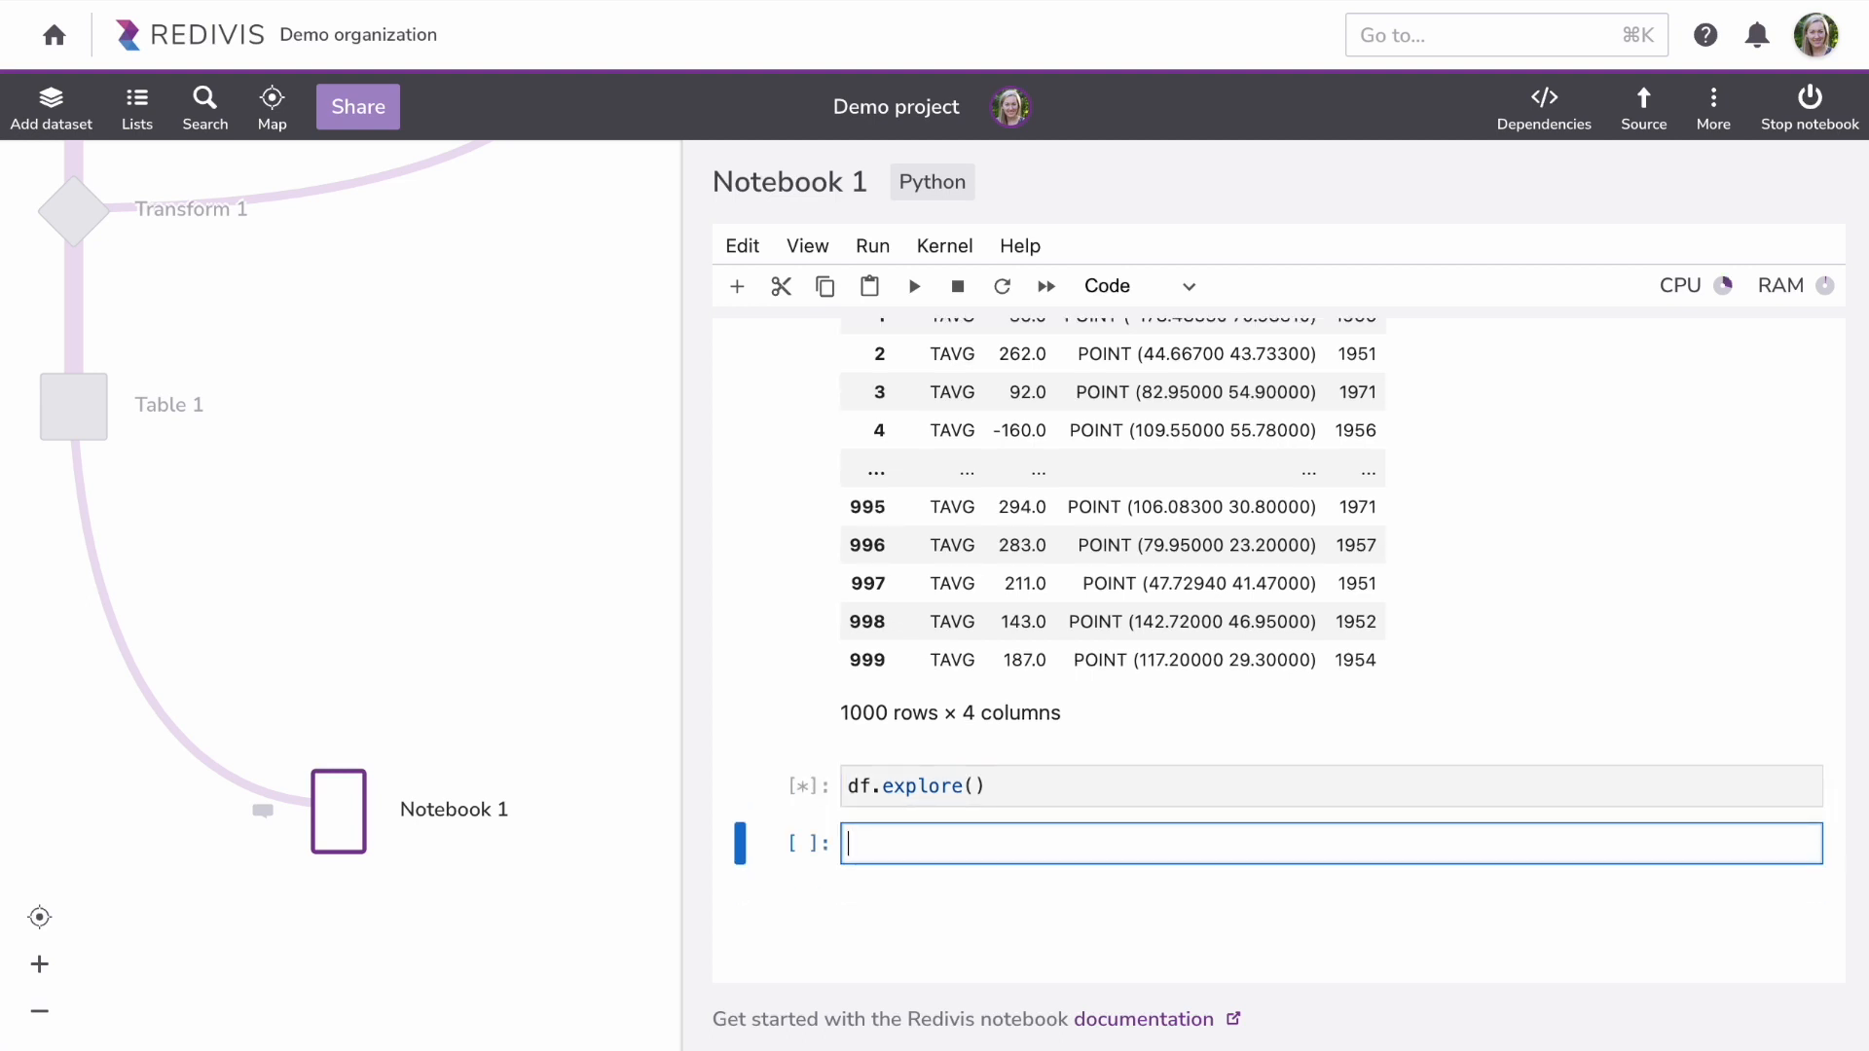
scroll(847, 877, "down", 5)
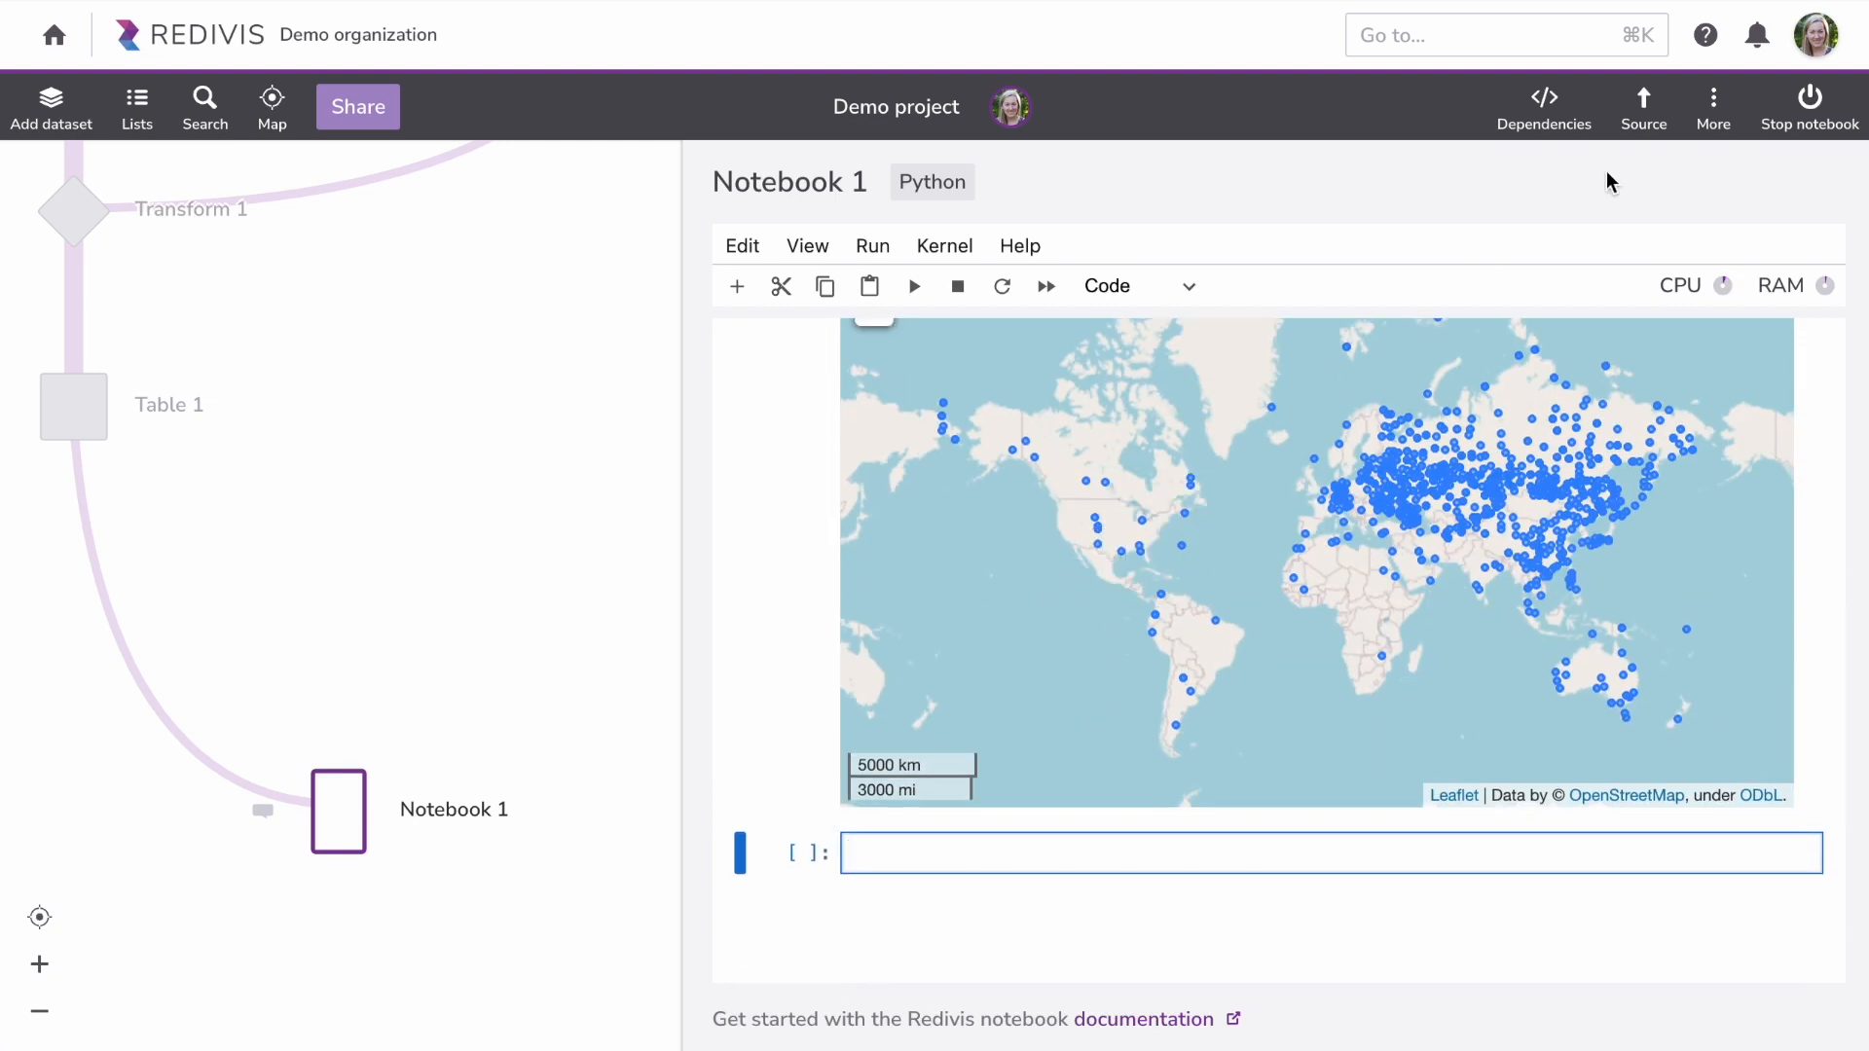
left_click(1716, 107)
mouse_move(1653, 282)
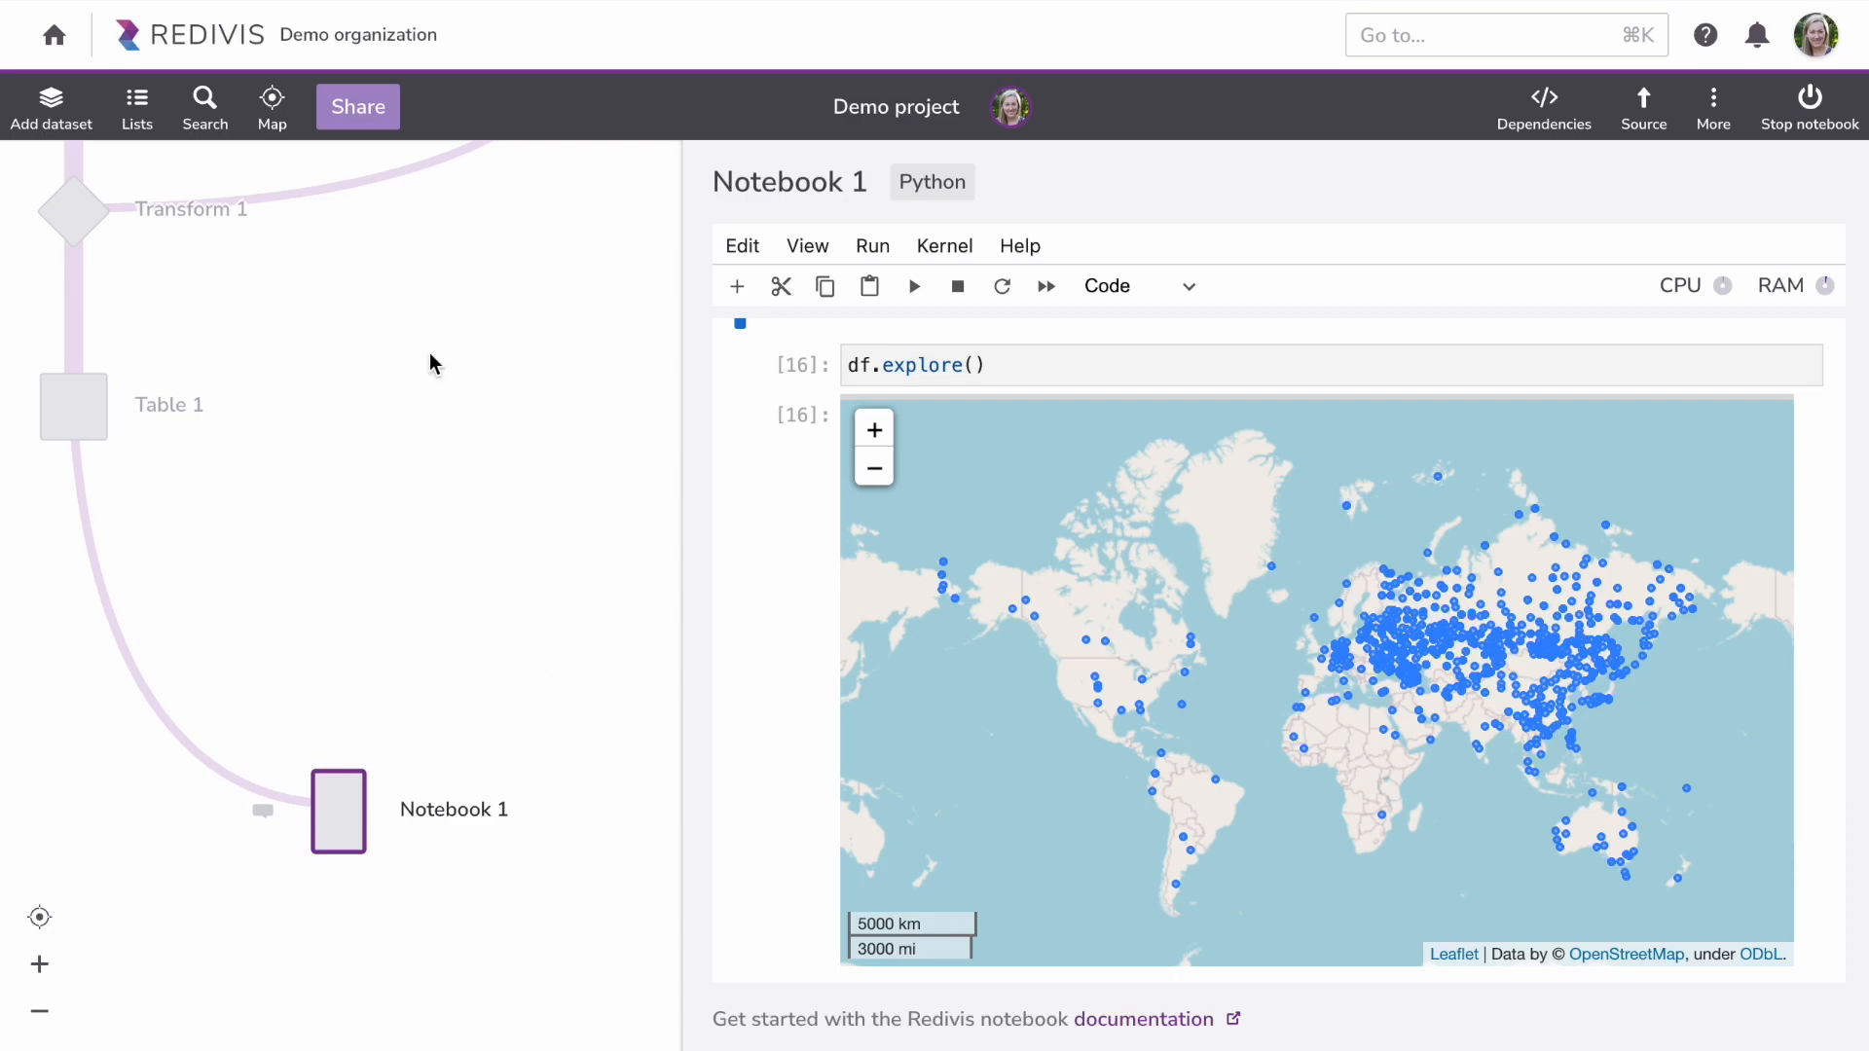
Step: Add a collaborator, found by name, to Demo project with Can edit access and save
left_click(355, 108)
left_click(596, 279)
type("ian")
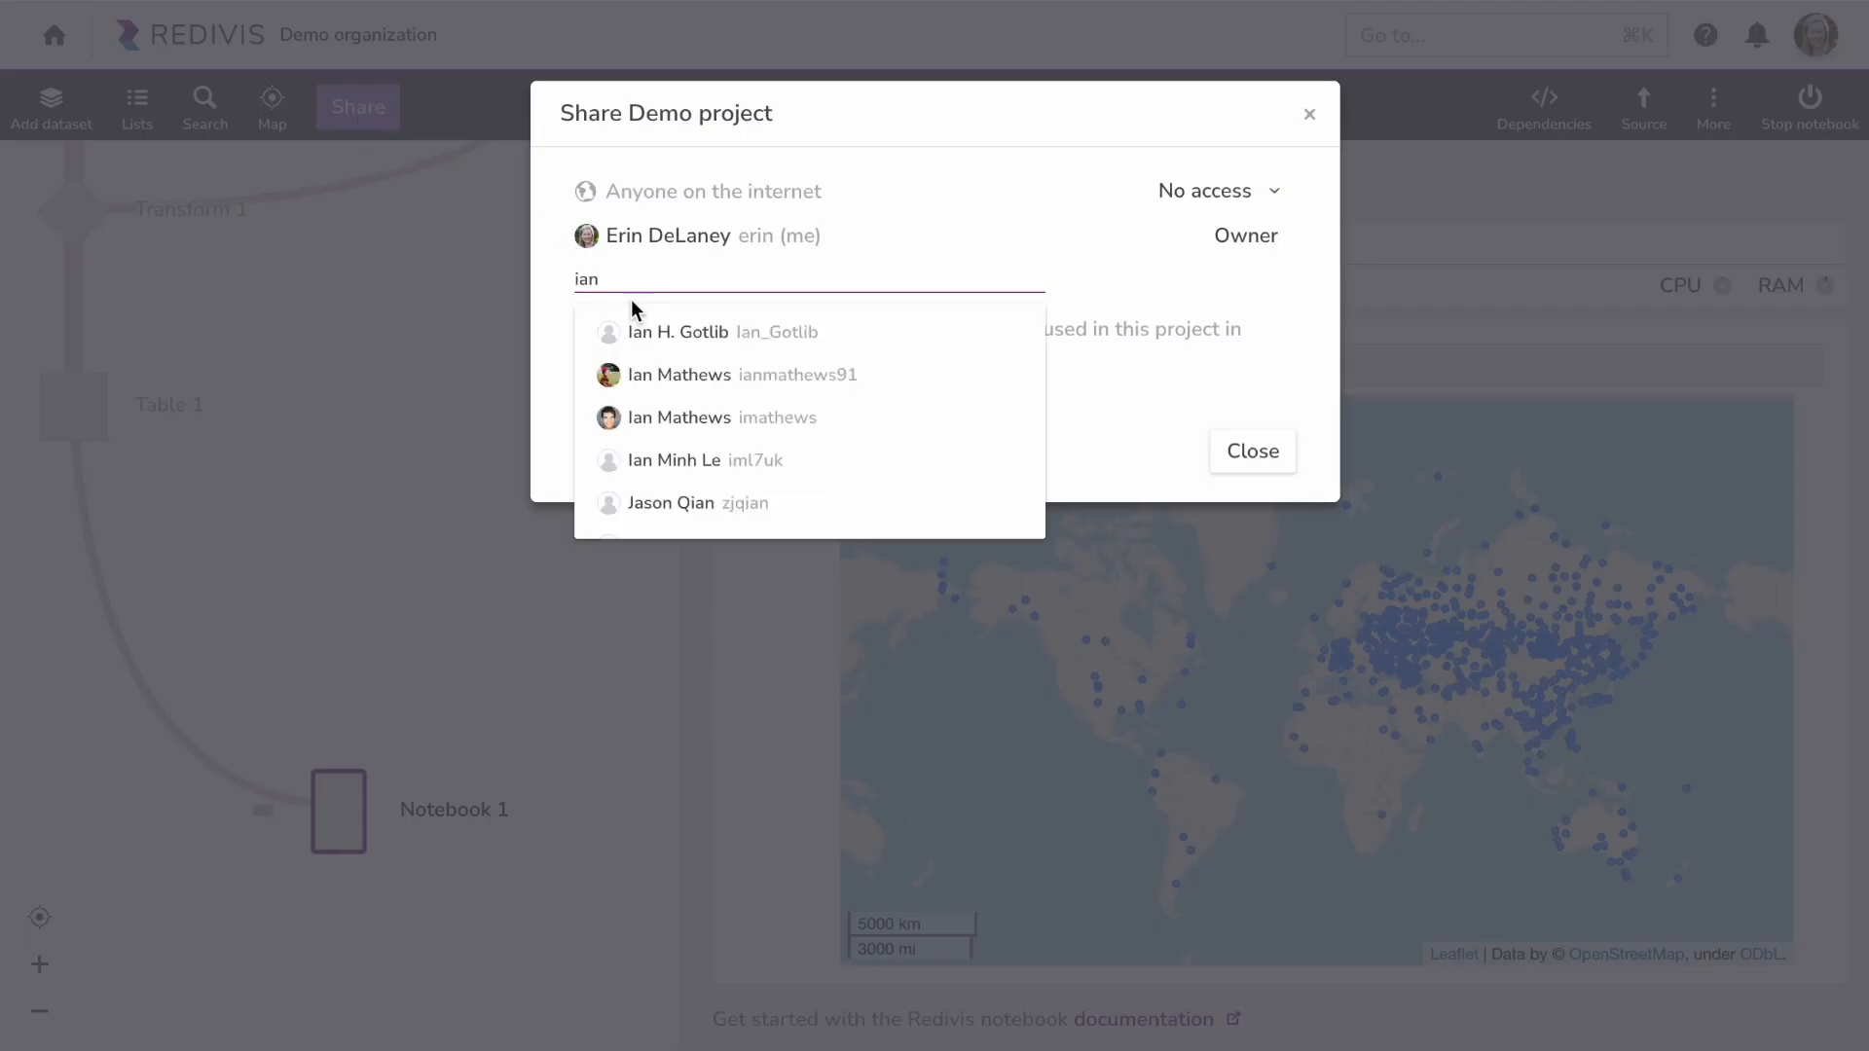
left_click(646, 417)
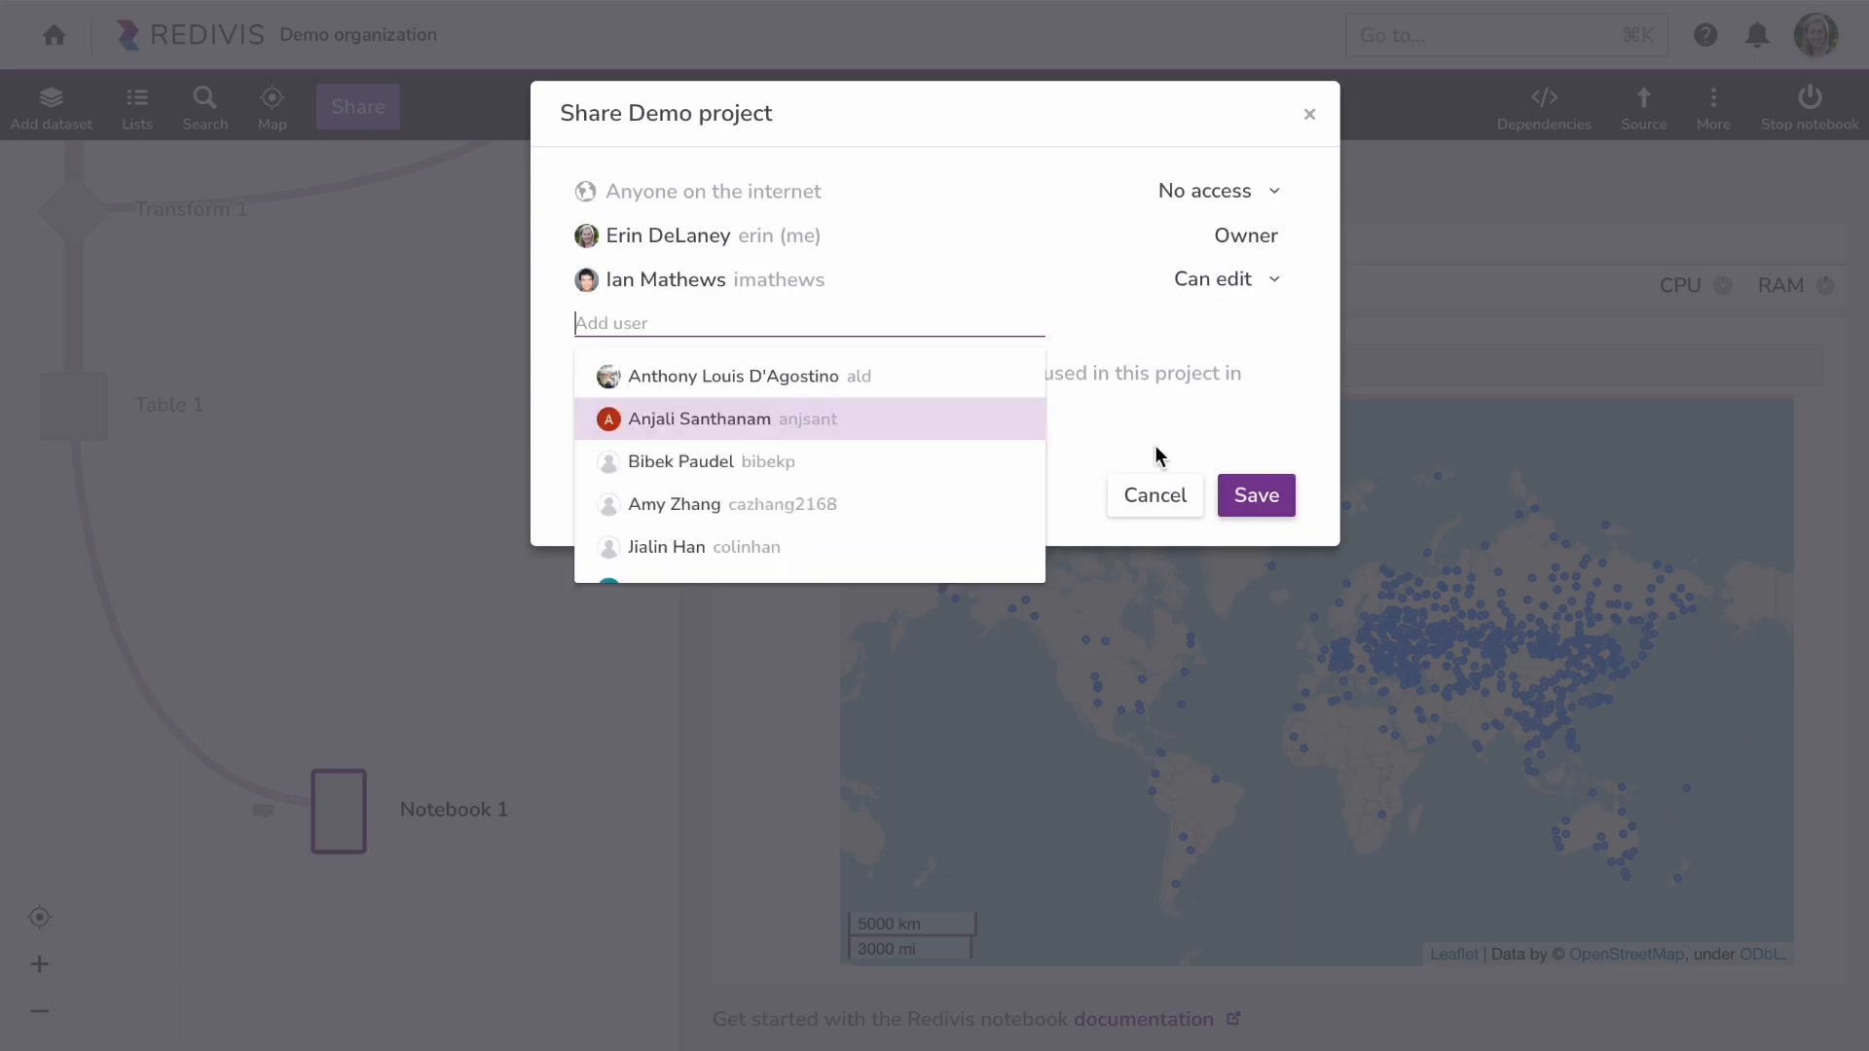
left_click(1256, 498)
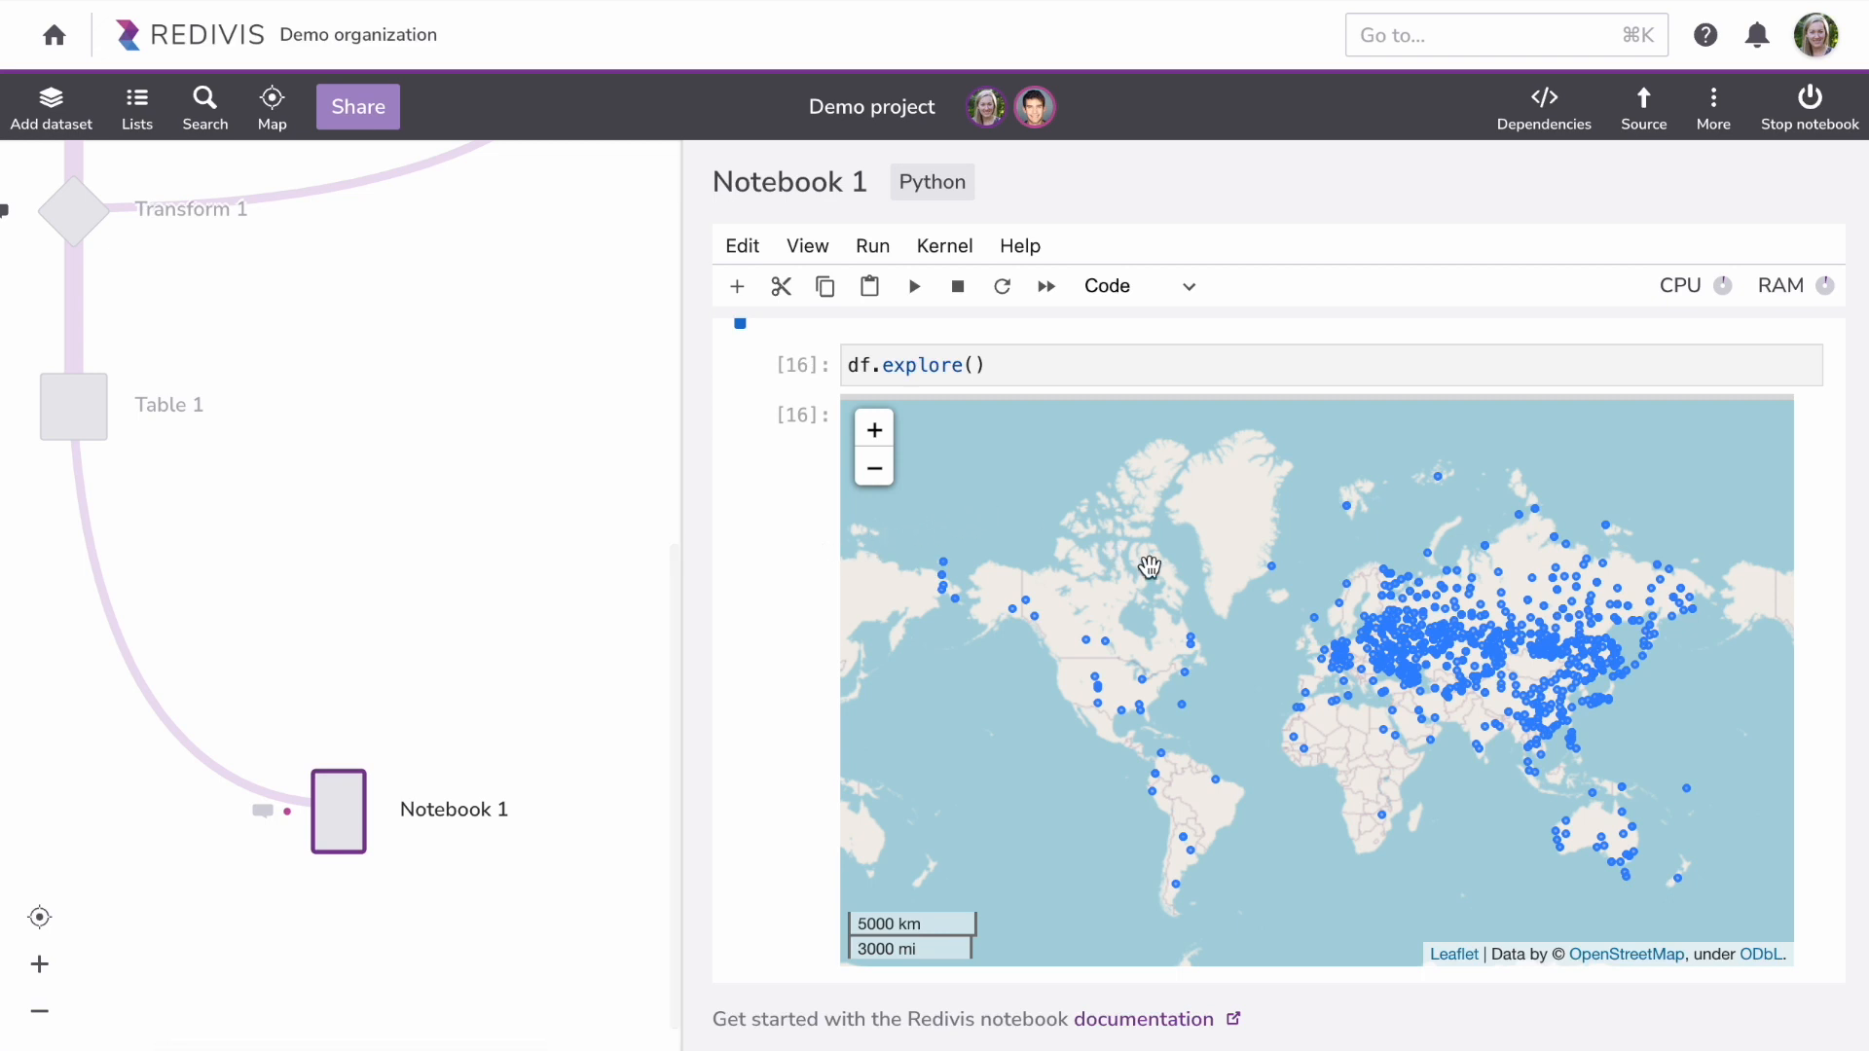
Step: Change the cell to df.explore("value"), rerun it, and add a '# color on temperature' comment
mouse_move(1273, 576)
type("\"value\"")
key("shift+Return")
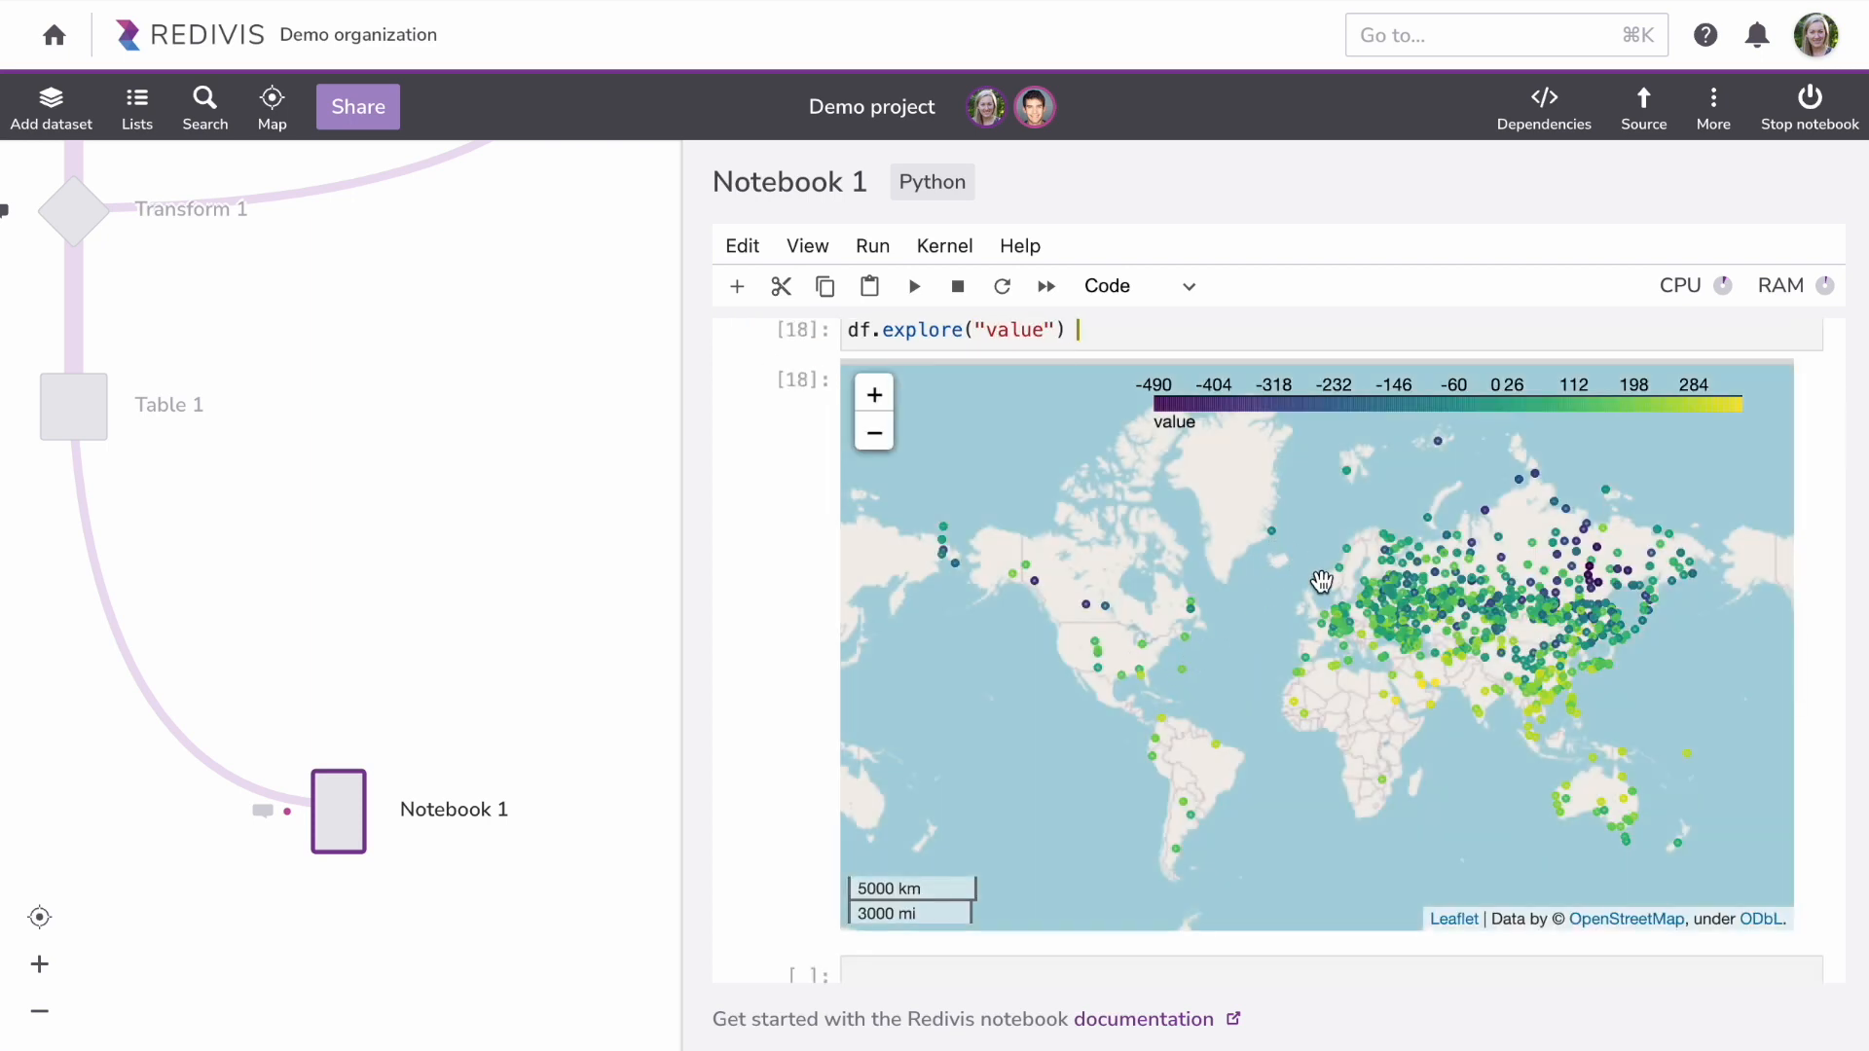
type("# color on temperature!")
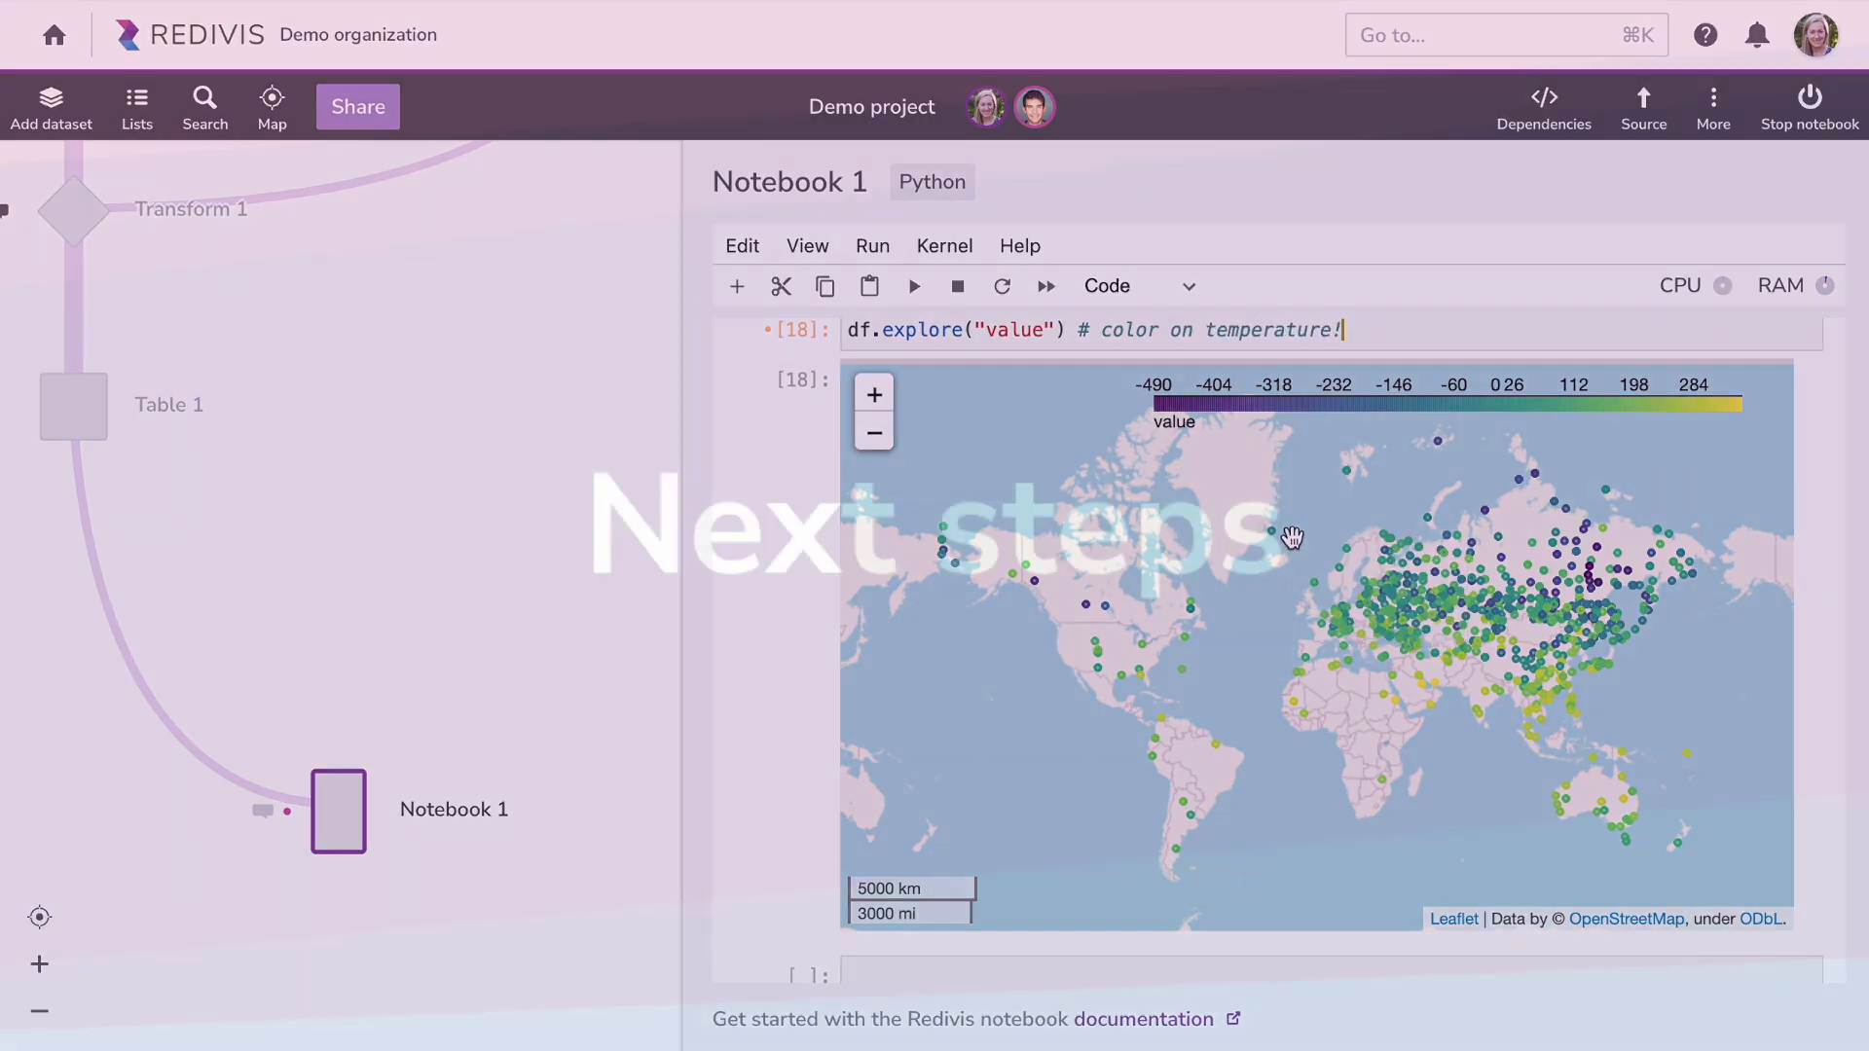